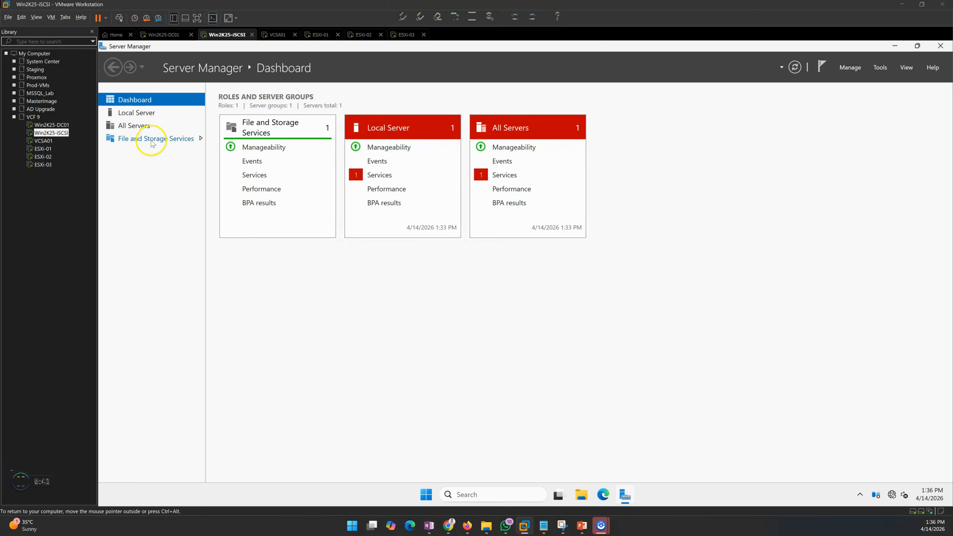
Examine the iSCSI virtual disks and their target connections in File and Storage Services on the Win2K25-iSCSI server
{"action": "left_click", "coordinate": [145, 165]}
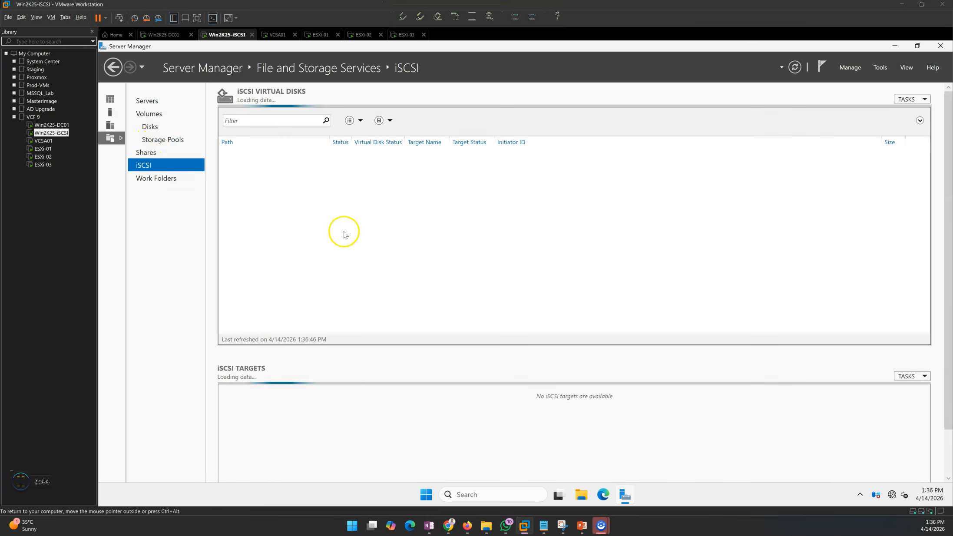
{"action": "left_click", "coordinate": [394, 178]}
{"action": "left_click", "coordinate": [392, 191]}
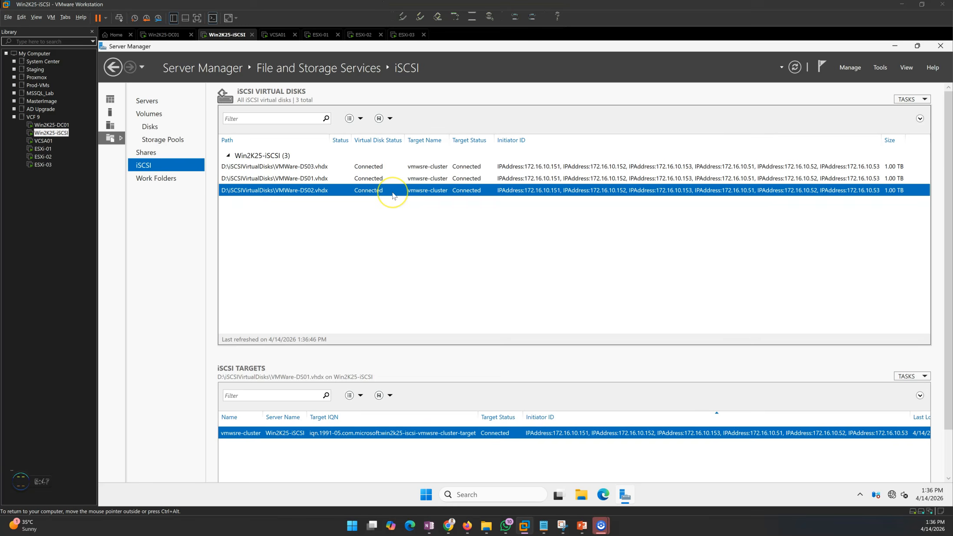
Switch to the Win2K25-DC01 machine and view the LHO-Prod cluster's summary in the vSphere Client
{"action": "left_click", "coordinate": [178, 37]}
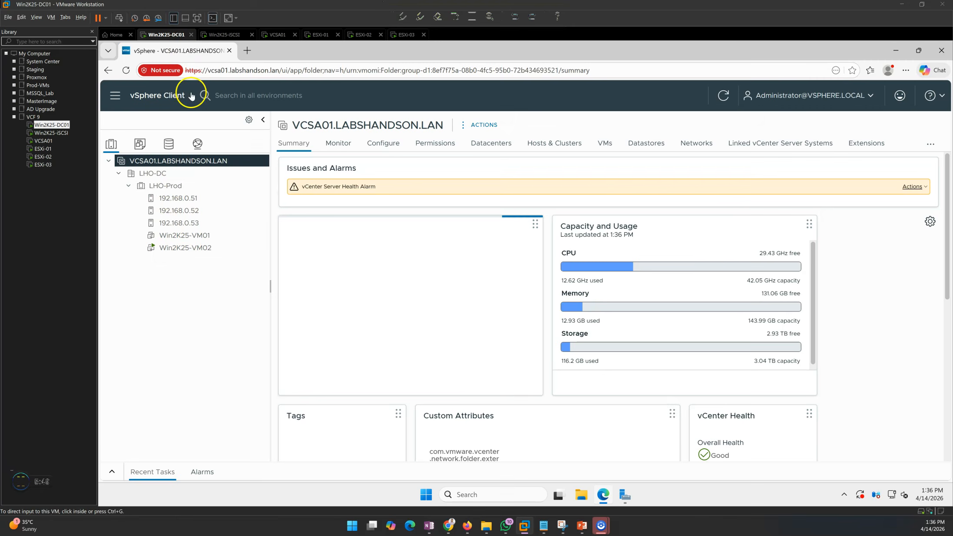
{"action": "left_click", "coordinate": [171, 186]}
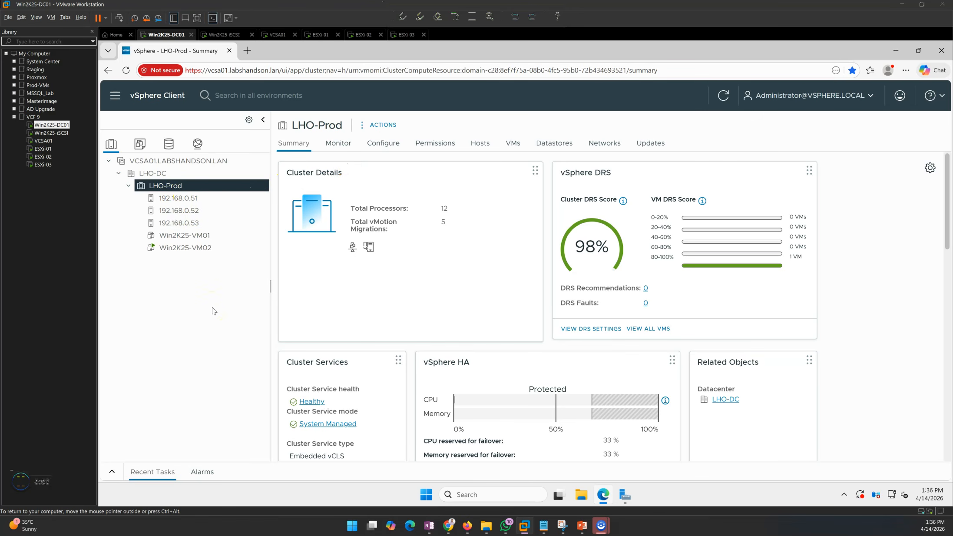
Switch to the PowerPoint slide show to read the virtual machine template steps, and return to the vSphere Client
{"action": "left_click", "coordinate": [583, 526]}
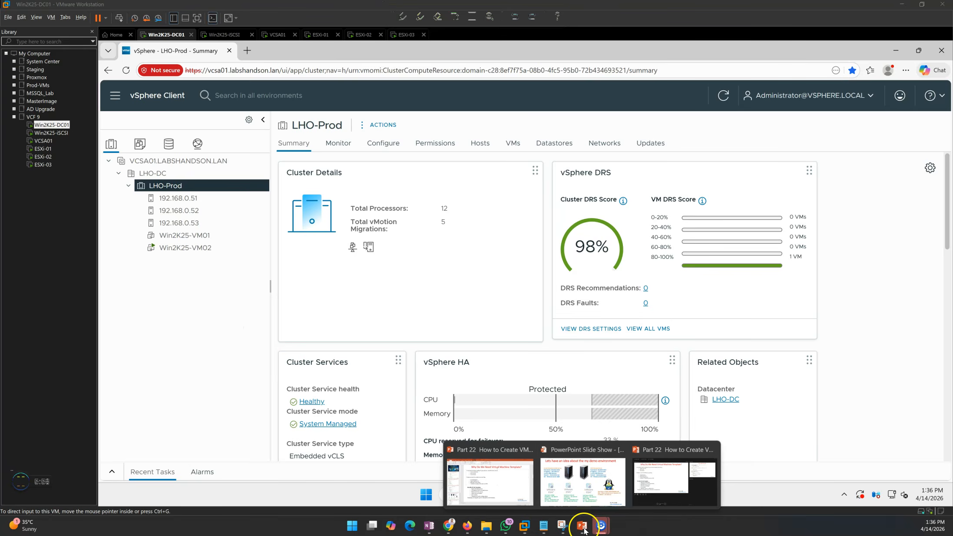
{"action": "left_click", "coordinate": [598, 482]}
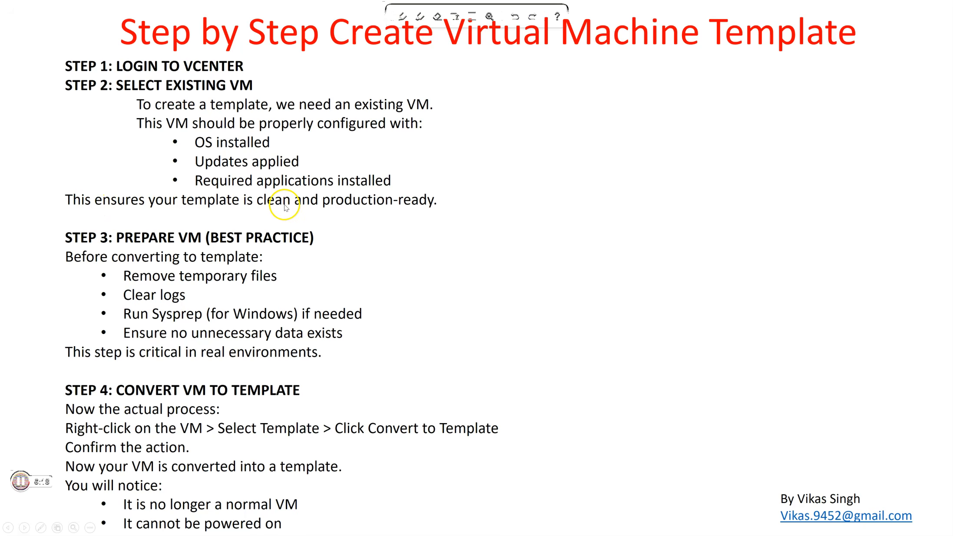
{"action": "key", "text": "alt+Tab"}
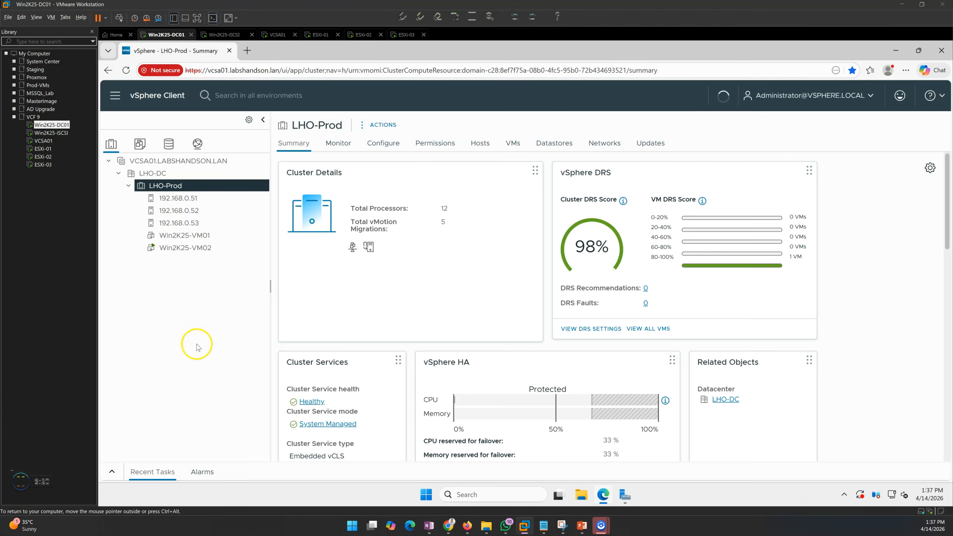
Launch the web console of Win2K25-VM02 and sign in to Windows with the Administrator account password
{"action": "left_click", "coordinate": [200, 248]}
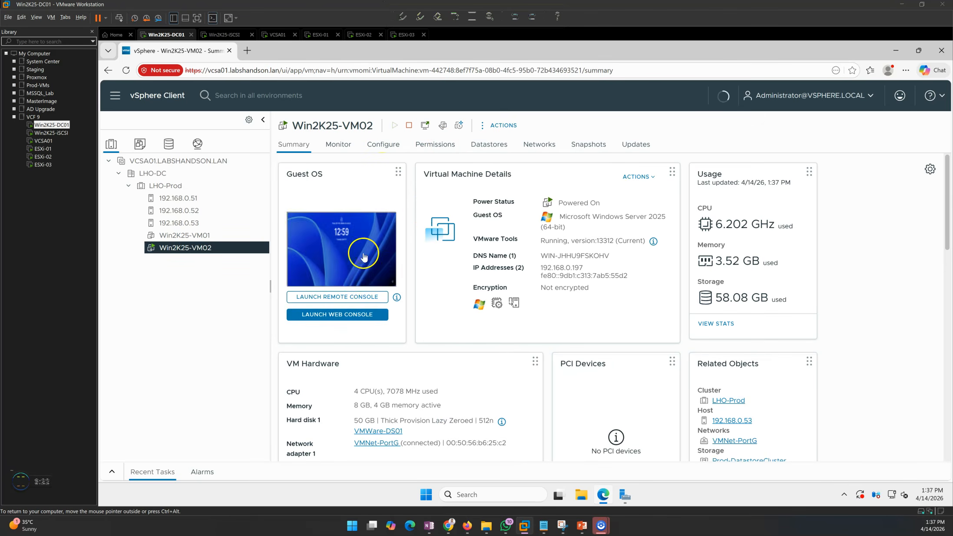
{"action": "left_click", "coordinate": [337, 314]}
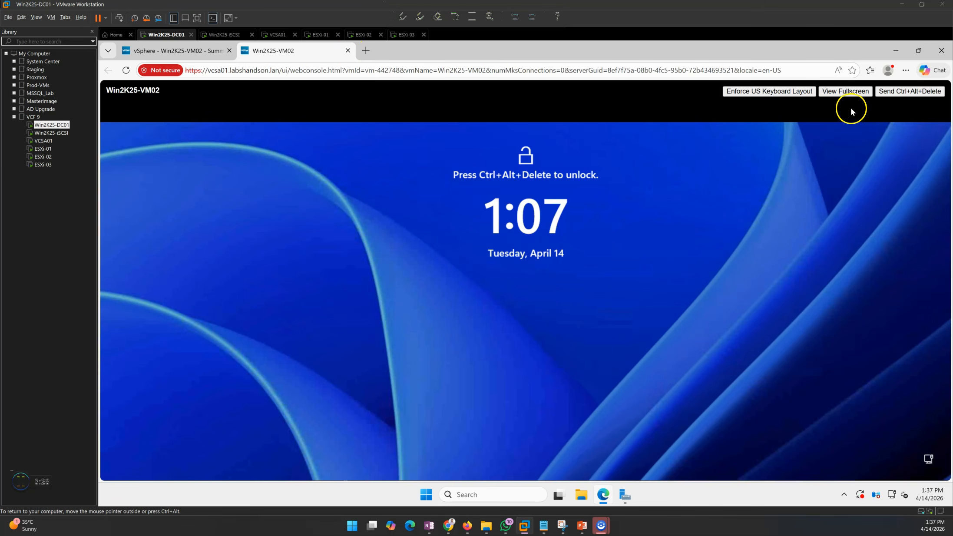
{"action": "left_click", "coordinate": [908, 92]}
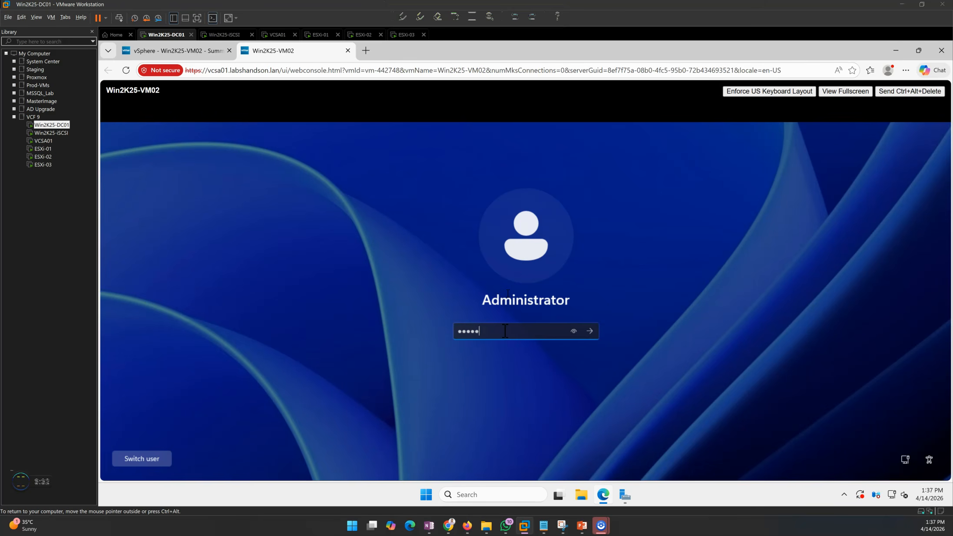
{"action": "key", "text": "Return"}
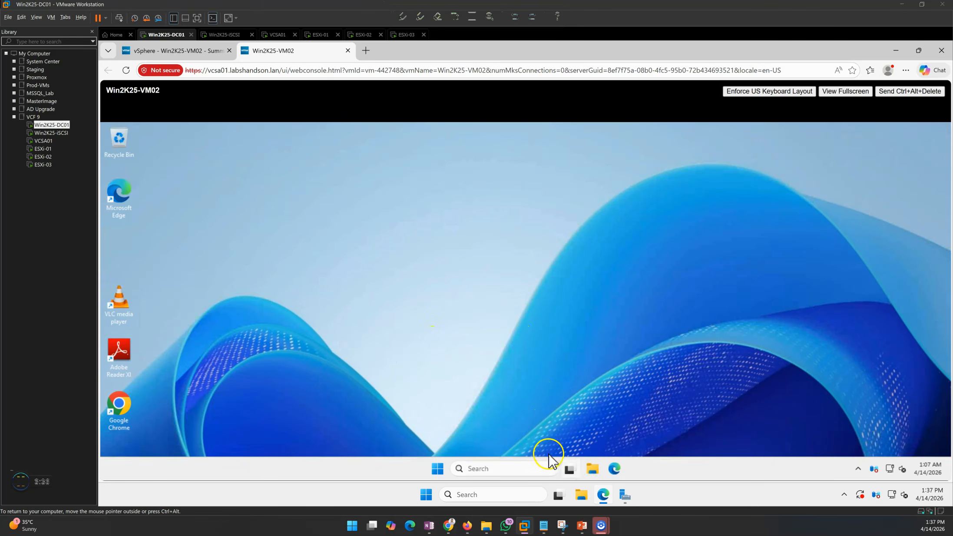
Move the VLC, Adobe Reader and Chrome desktop shortcuts up directly below Microsoft Edge, and close the web console
{"action": "left_click_drag", "start_coordinate": [165, 274], "coordinate": [122, 409]}
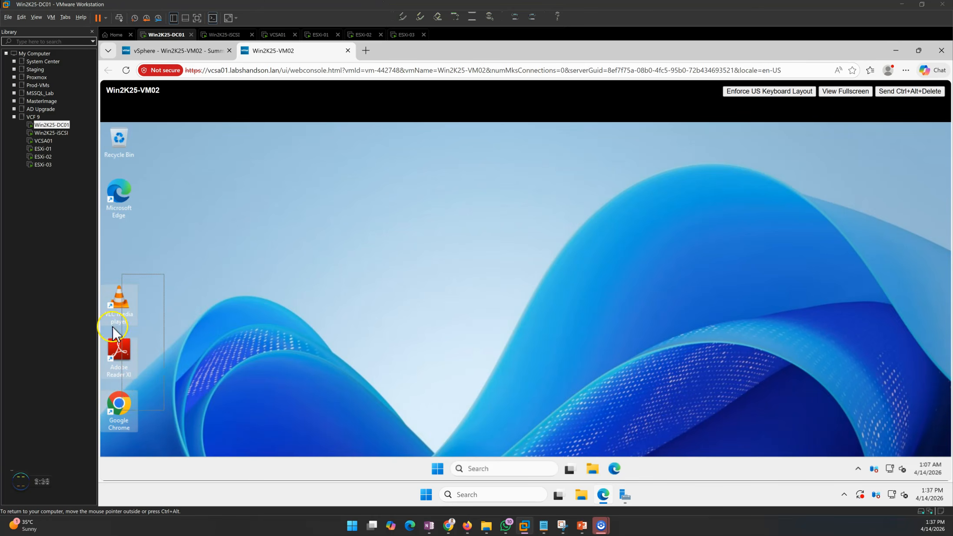
{"action": "left_click_drag", "start_coordinate": [125, 280], "coordinate": [130, 230]}
{"action": "left_click", "coordinate": [251, 249]}
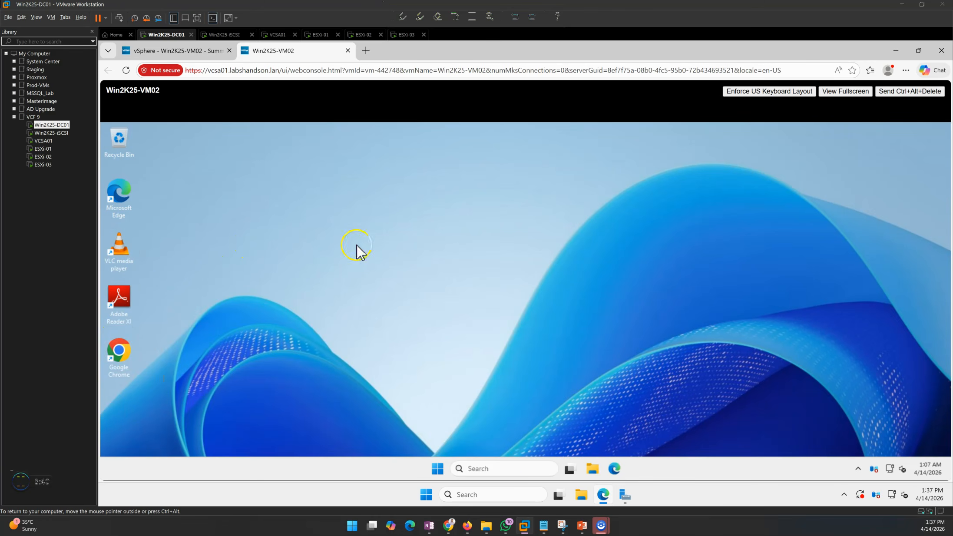
{"action": "left_click", "coordinate": [347, 51]}
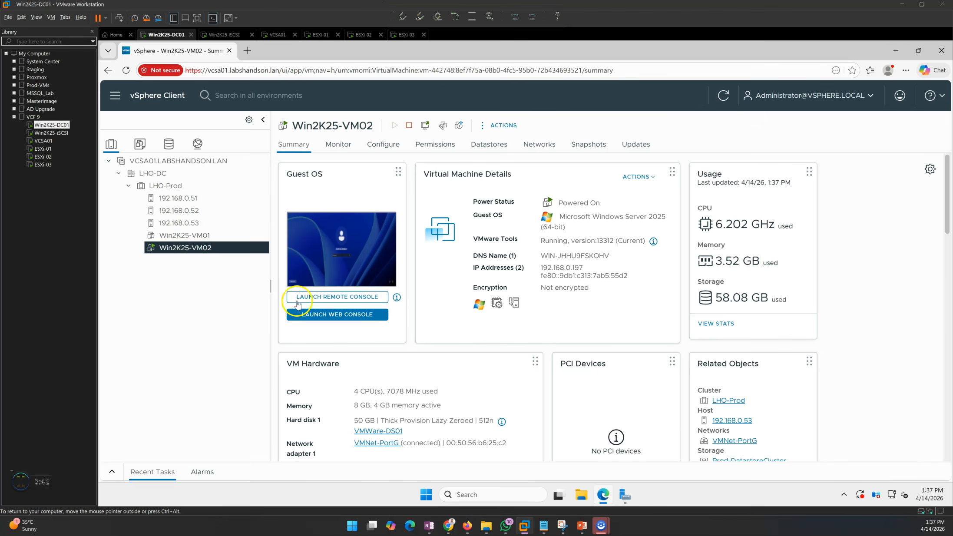
Rename the Win2K25-VM02 virtual machine as Master-Win2K25-App-Server
{"action": "right_click", "coordinate": [213, 247]}
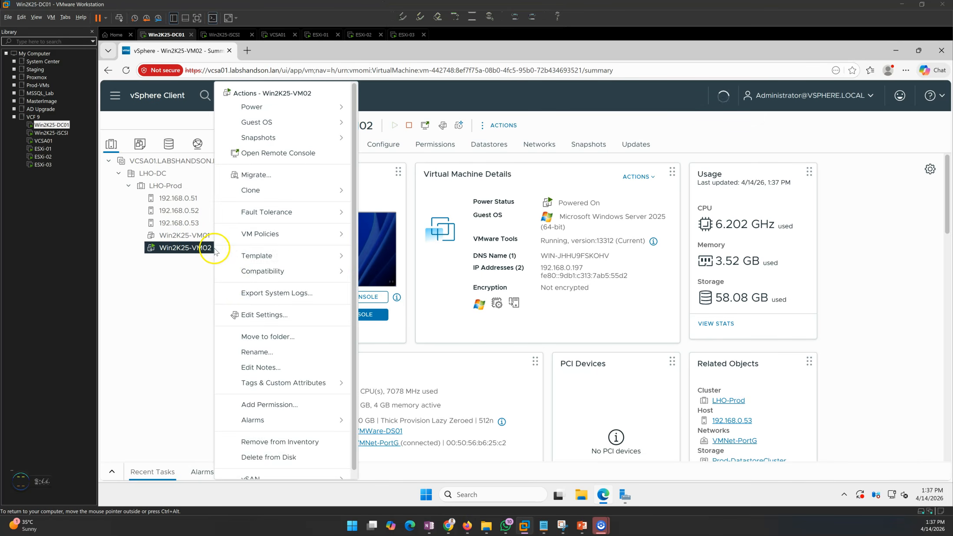
{"action": "left_click", "coordinate": [260, 353]}
{"action": "left_click", "coordinate": [494, 281]}
{"action": "left_click_drag", "start_coordinate": [494, 280], "coordinate": [471, 281]}
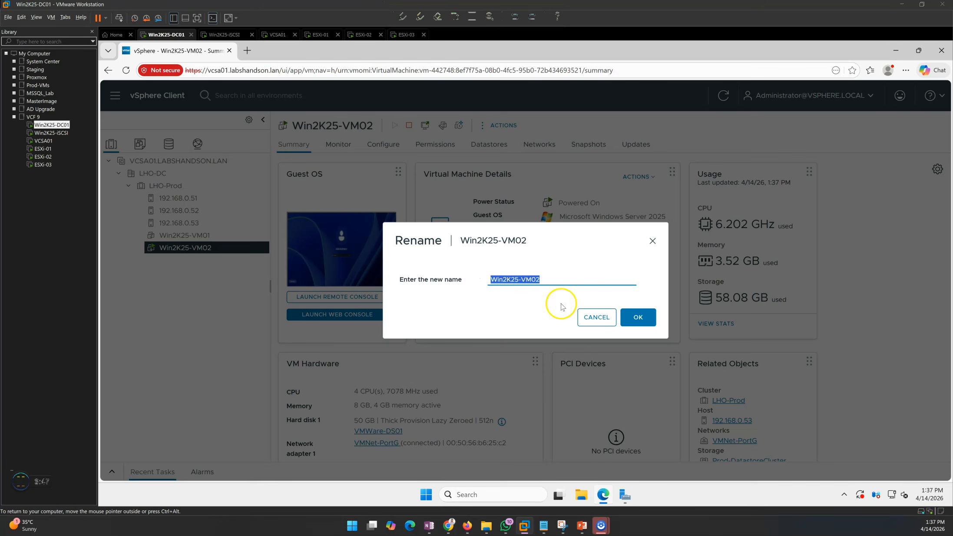
{"action": "left_click", "coordinate": [495, 280]}
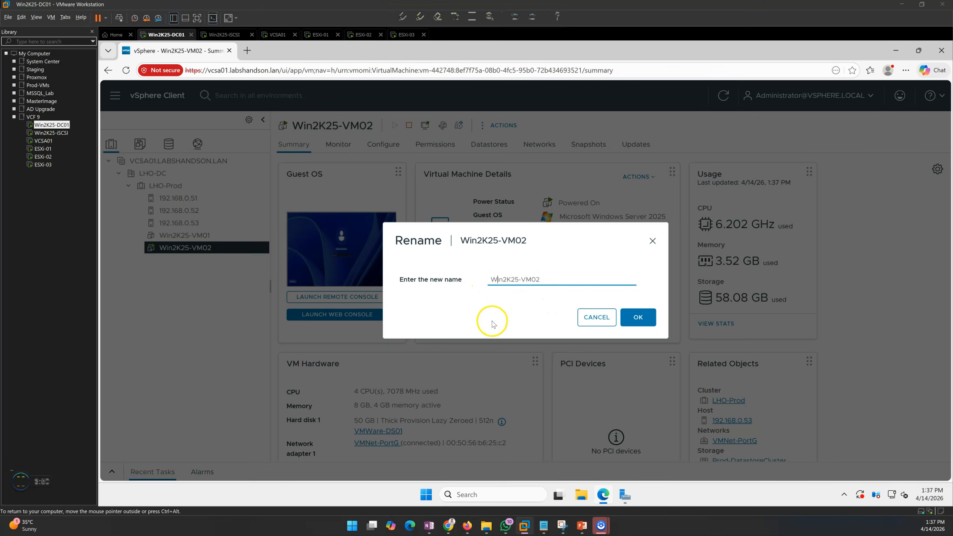
{"action": "key", "text": "Home"}
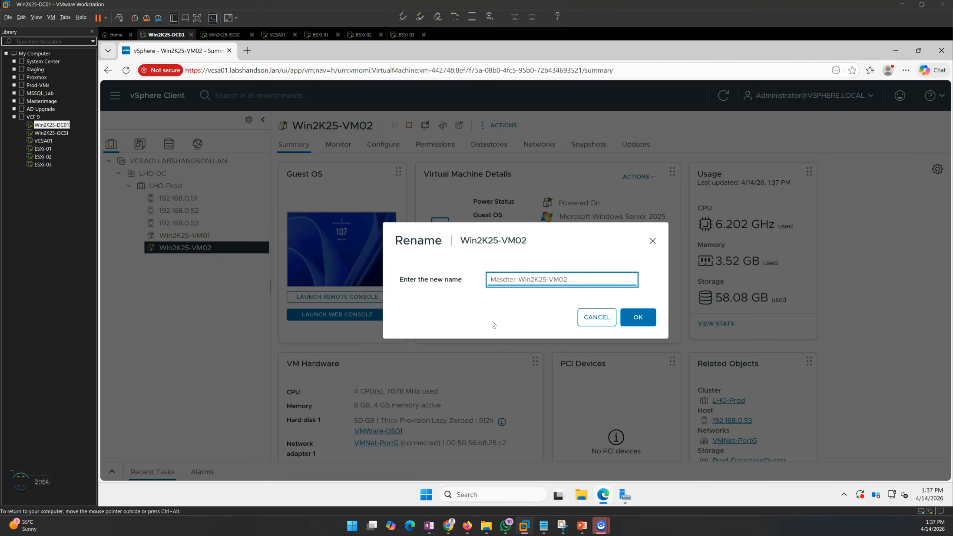
{"action": "double_click", "coordinate": [509, 281]}
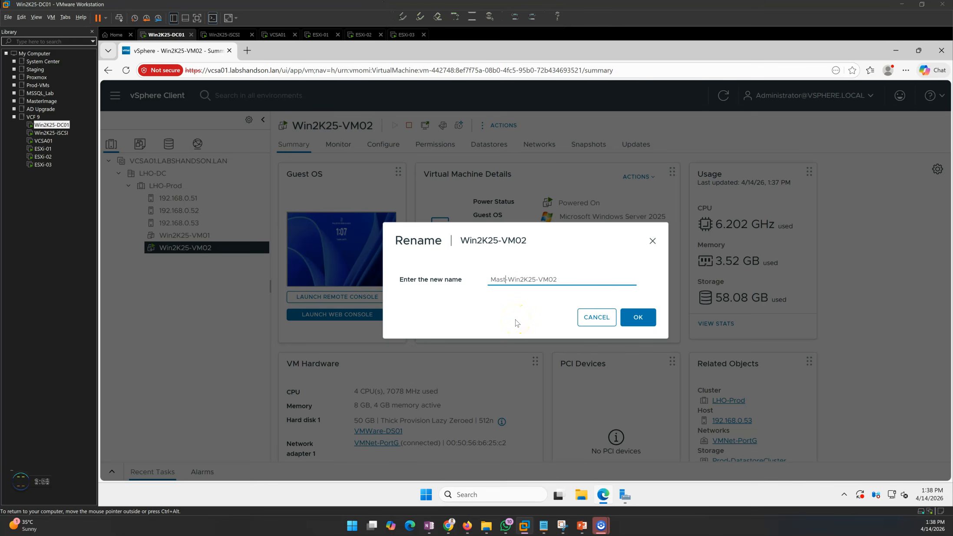
{"action": "left_click_drag", "start_coordinate": [542, 279], "coordinate": [606, 279]}
{"action": "left_click", "coordinate": [606, 279]}
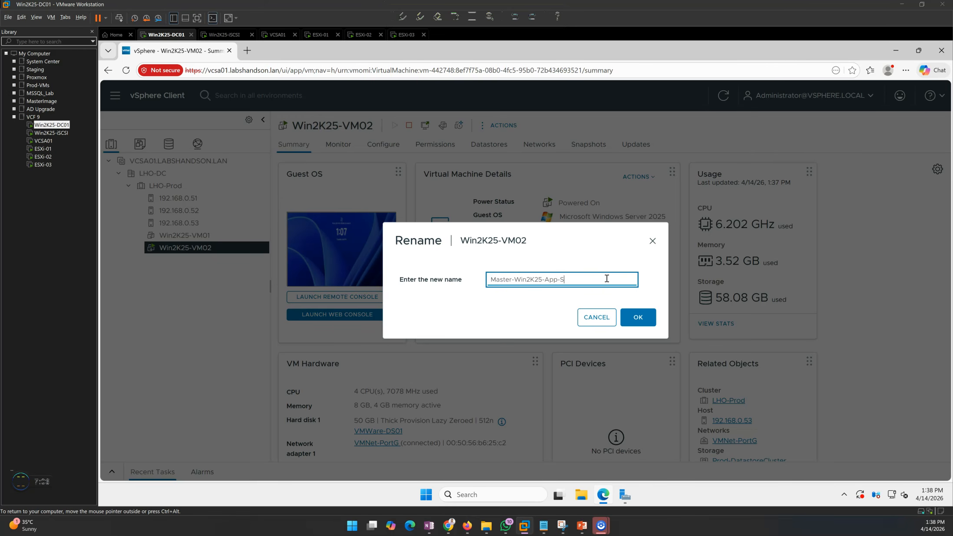
{"action": "left_click_drag", "start_coordinate": [596, 276], "coordinate": [489, 286]}
{"action": "left_click", "coordinate": [512, 312]}
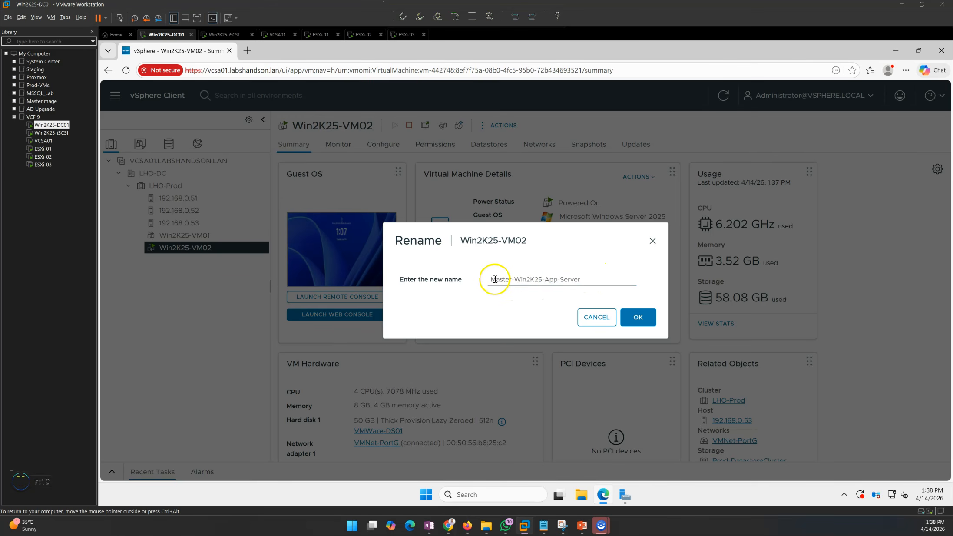
{"action": "left_click_drag", "start_coordinate": [602, 278], "coordinate": [487, 283]}
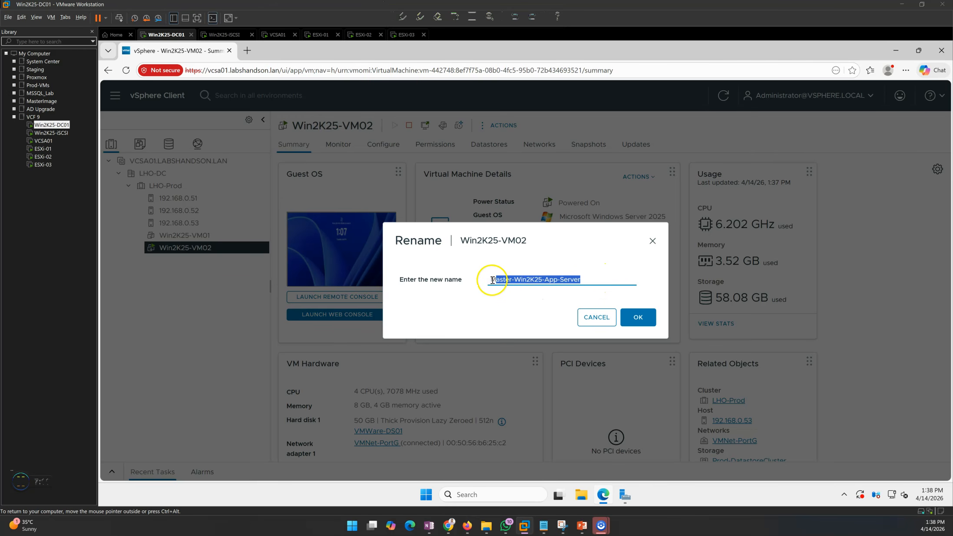
{"action": "left_click", "coordinate": [637, 318]}
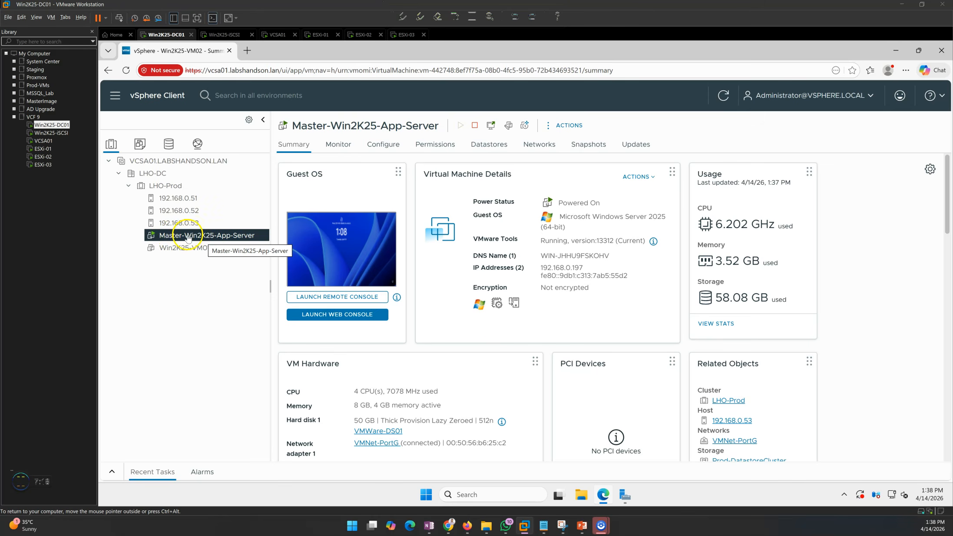
Switch to the PowerPoint slide show to read the VM preparation best practices, and return to the vSphere Client
{"action": "mouse_move", "coordinate": [585, 525]}
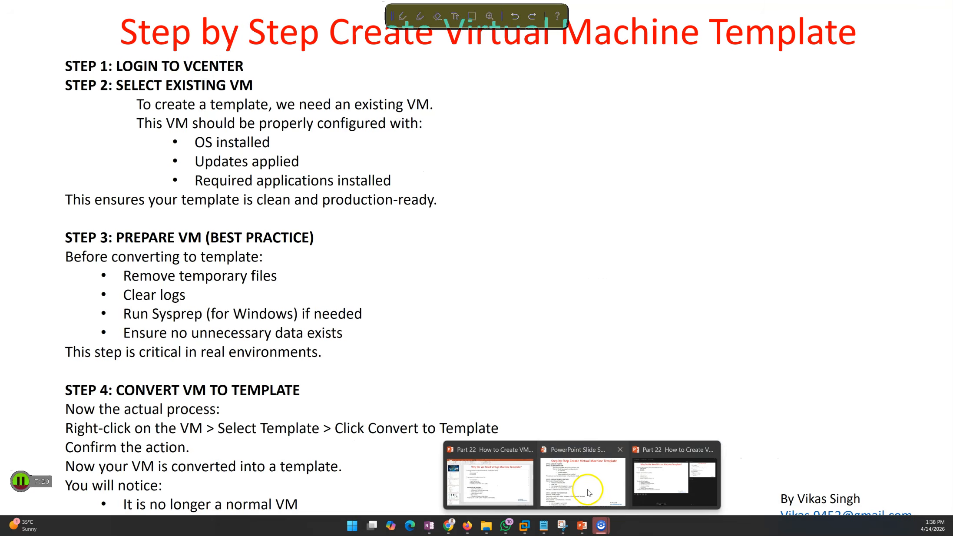
{"action": "left_click", "coordinate": [589, 492]}
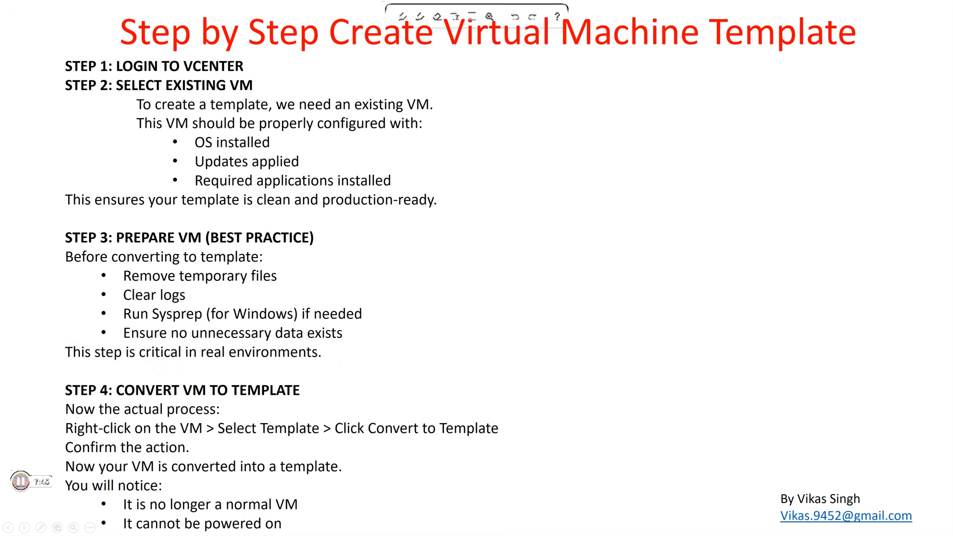
{"action": "key", "text": "alt+Tab"}
Launch the web console of Master-Win2K25-App-Server and sign in with the Administrator account password
{"action": "left_click", "coordinate": [304, 314]}
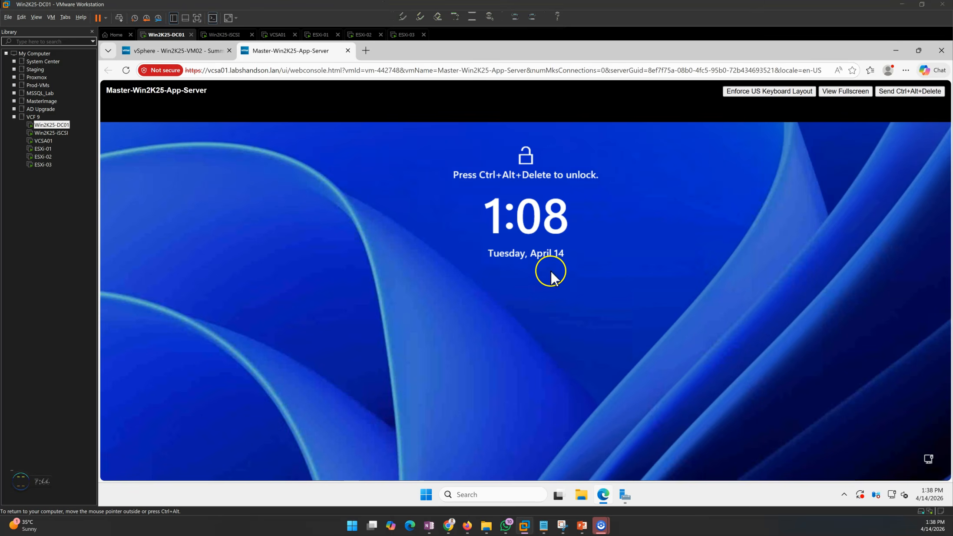
{"action": "left_click", "coordinate": [902, 95]}
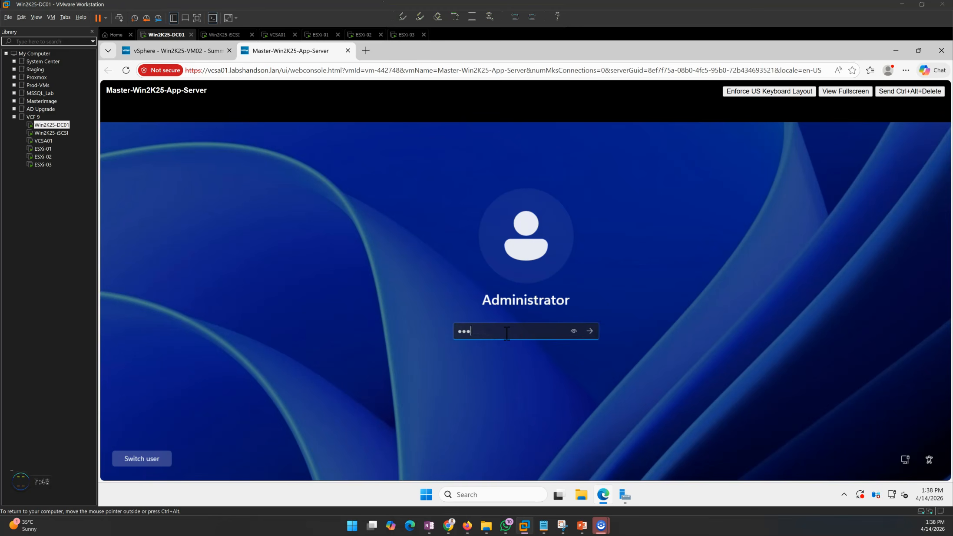
{"action": "key", "text": "Return"}
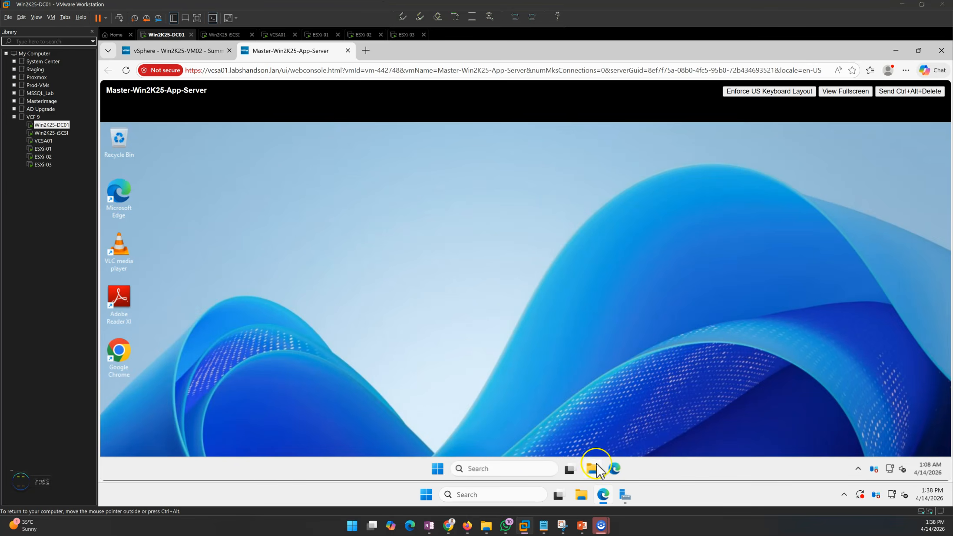
Open This PC in a maximized File Explorer window on the guest and rename the C: drive as OSDisk
{"action": "left_click", "coordinate": [593, 468]}
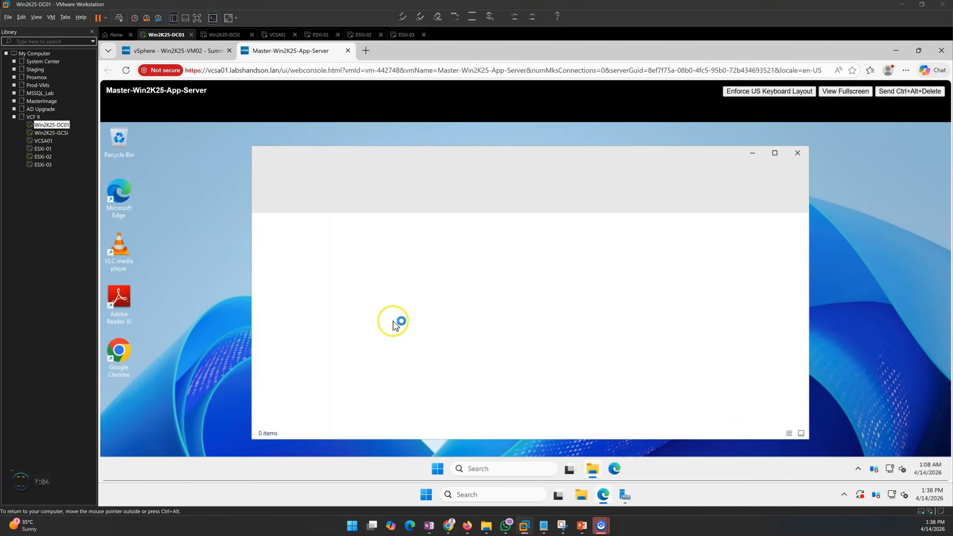
{"action": "left_click", "coordinate": [290, 382]}
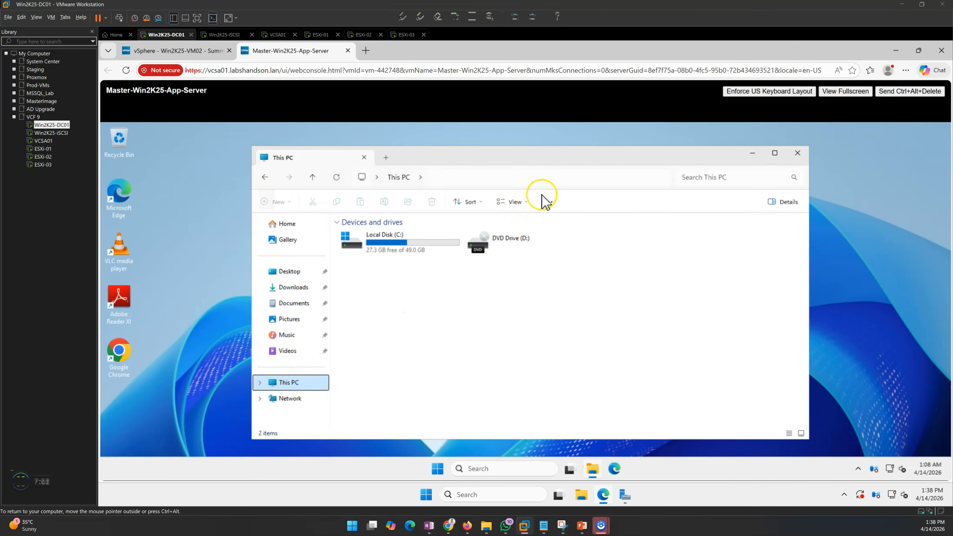
{"action": "double_click", "coordinate": [531, 161]}
{"action": "left_click", "coordinate": [259, 218]}
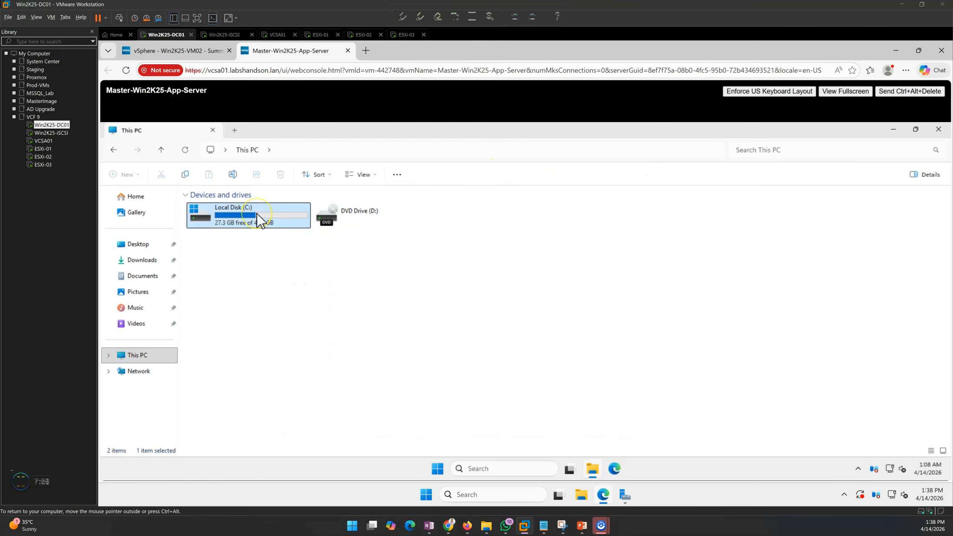
{"action": "key", "text": "F2"}
{"action": "type", "text": "OSD"}
Open the Windows\System32\Sysprep folder on the C: drive
{"action": "double_click", "coordinate": [264, 217]}
{"action": "left_click", "coordinate": [211, 278]}
{"action": "double_click", "coordinate": [210, 278]}
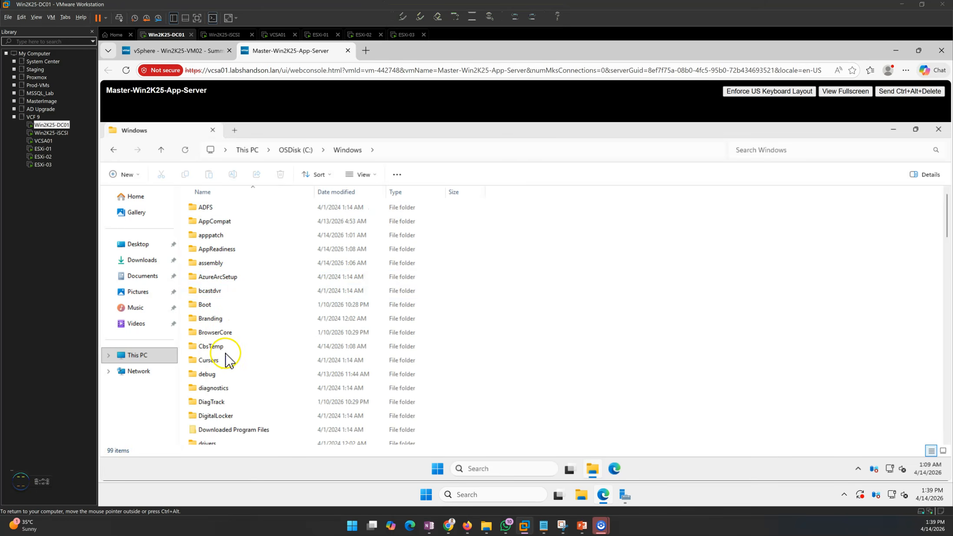
{"action": "left_click", "coordinate": [223, 415]}
{"action": "type", "text": "sys"}
{"action": "double_click", "coordinate": [225, 399]}
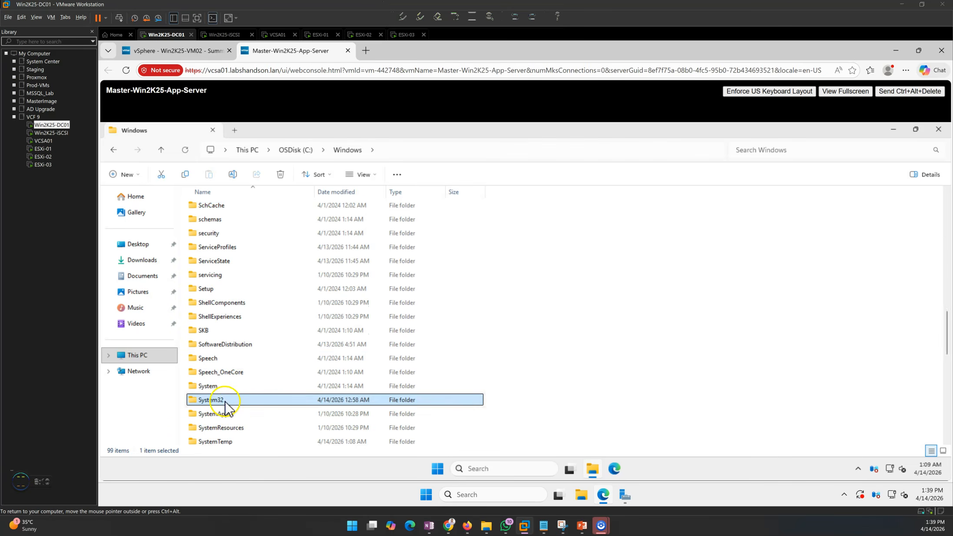
{"action": "left_click", "coordinate": [228, 249]}
{"action": "type", "text": "sysprep"}
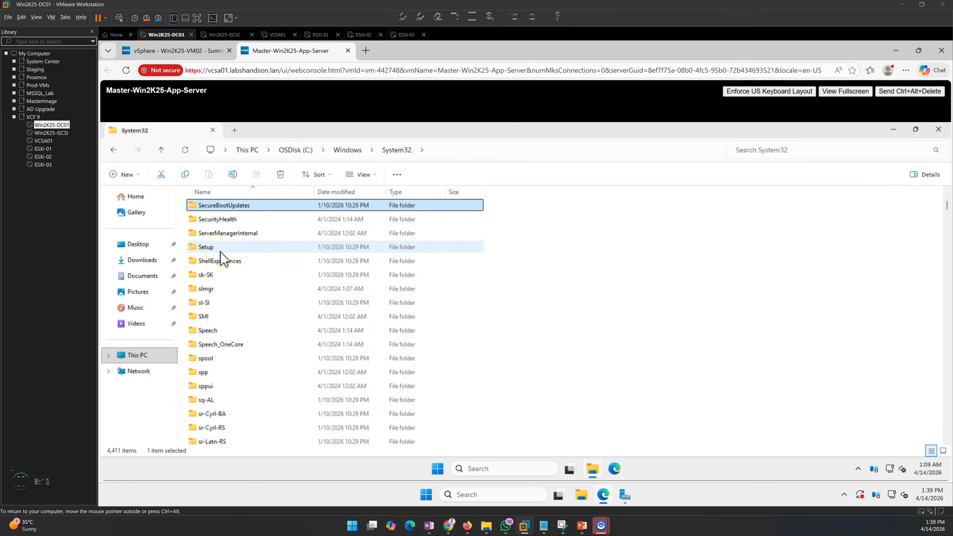
{"action": "double_click", "coordinate": [213, 206]}
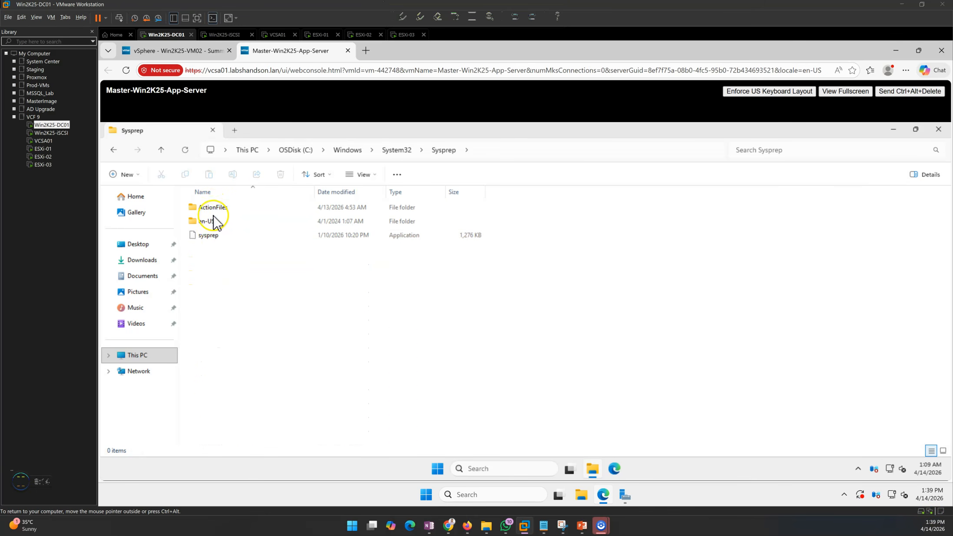
Try to run Sysprep with the Out-of-Box Experience (OOBE) cleanup action, Generalize enabled and the Shutdown option, with File Explorer closed
{"action": "left_click", "coordinate": [216, 237]}
{"action": "double_click", "coordinate": [215, 237]}
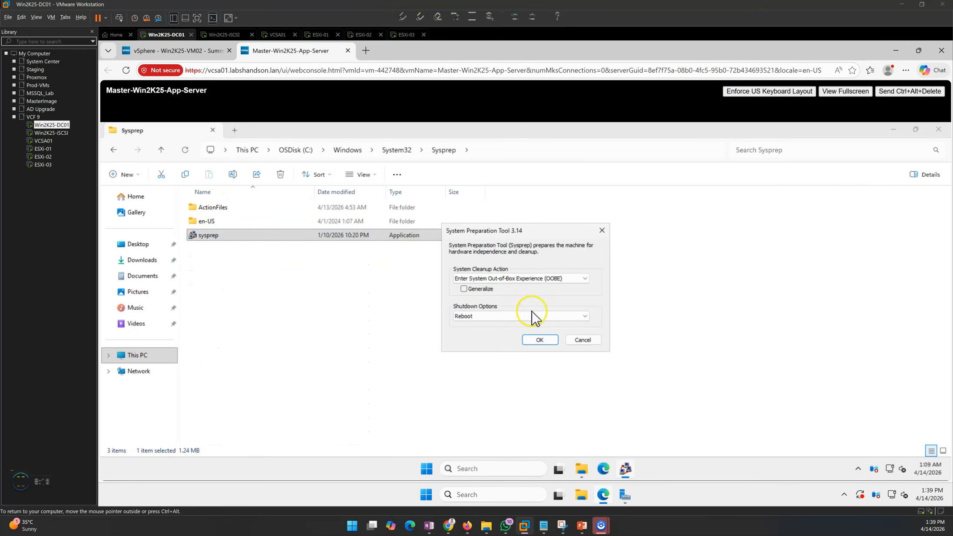
{"action": "left_click", "coordinate": [486, 316]}
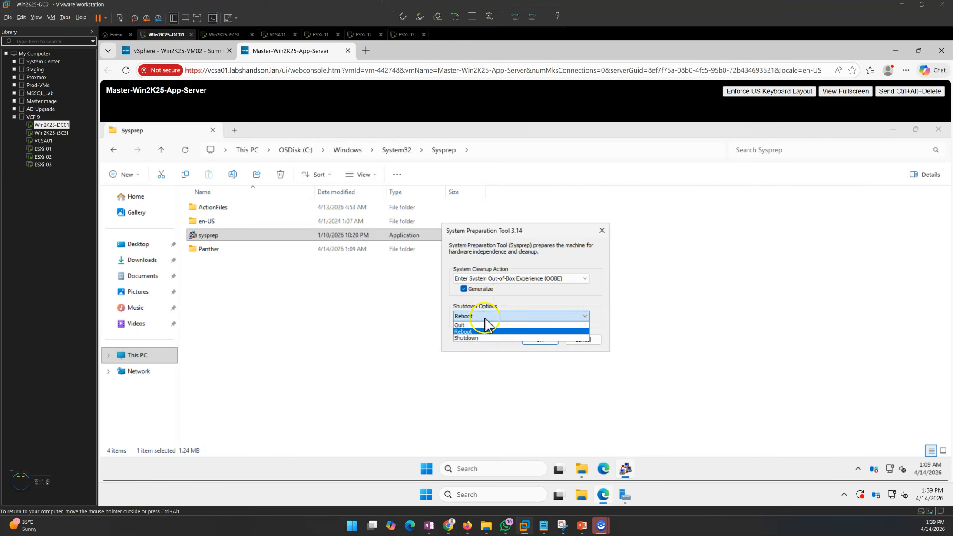
{"action": "left_click", "coordinate": [486, 339]}
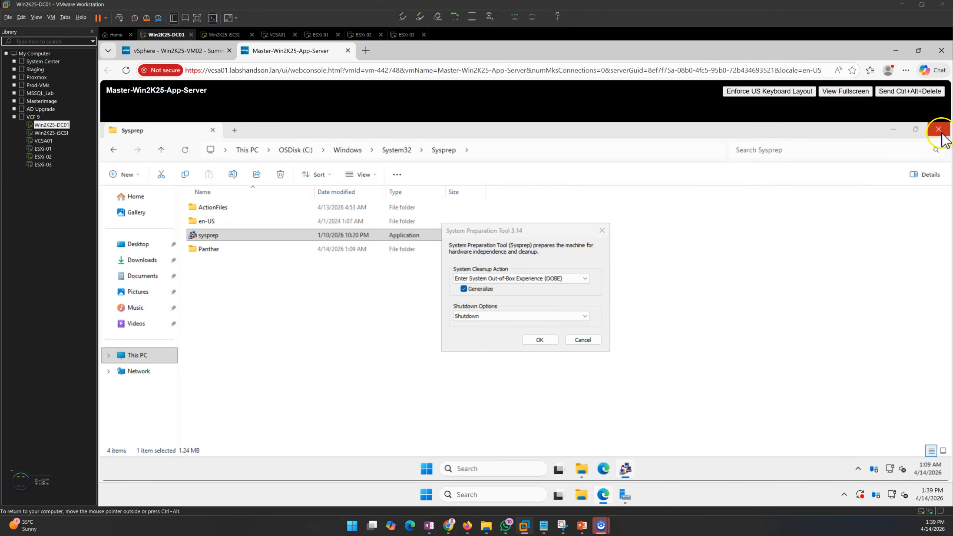
{"action": "left_click", "coordinate": [938, 129]}
{"action": "left_click", "coordinate": [548, 348]}
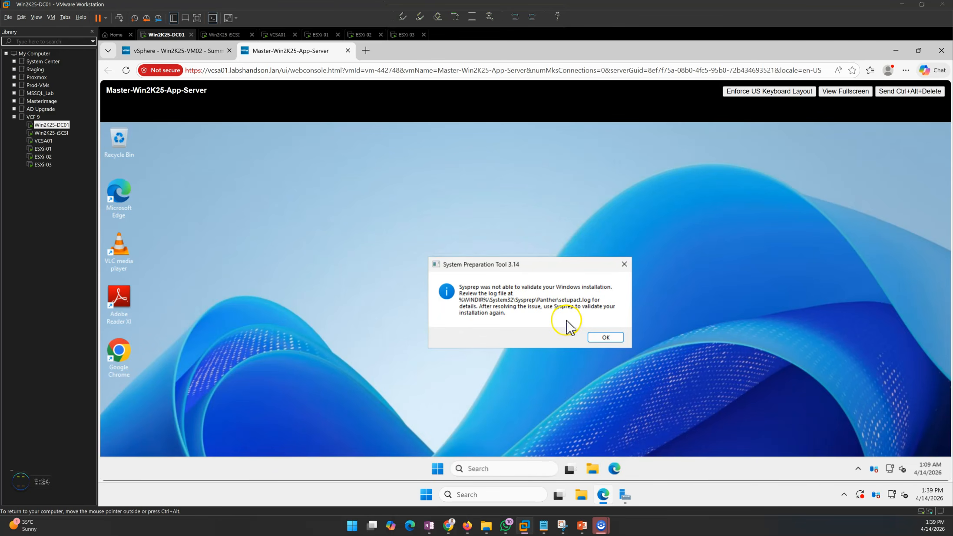
{"action": "left_click", "coordinate": [605, 337]}
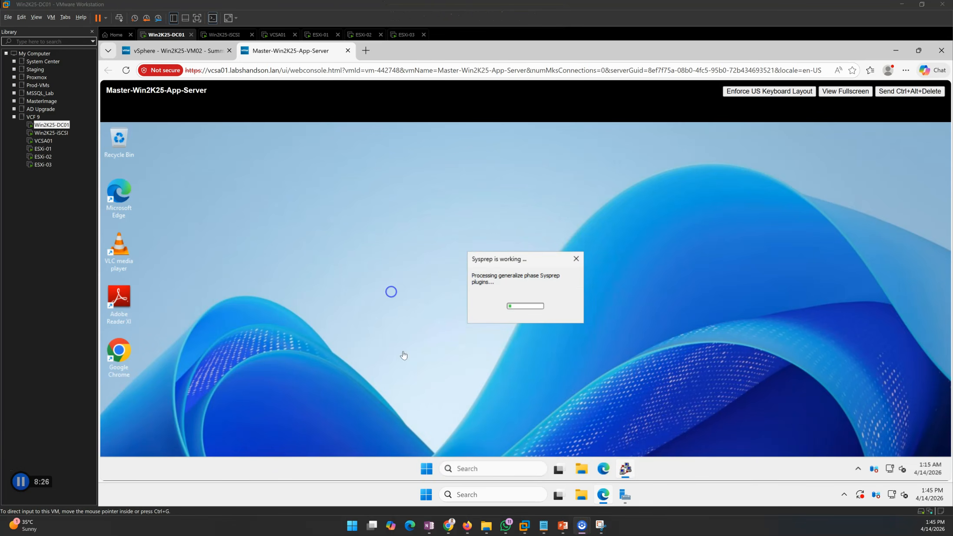
Open the recent setupact log from File Explorer in a maximized Notepad window and minimize File Explorer
{"action": "left_click", "coordinate": [581, 473]}
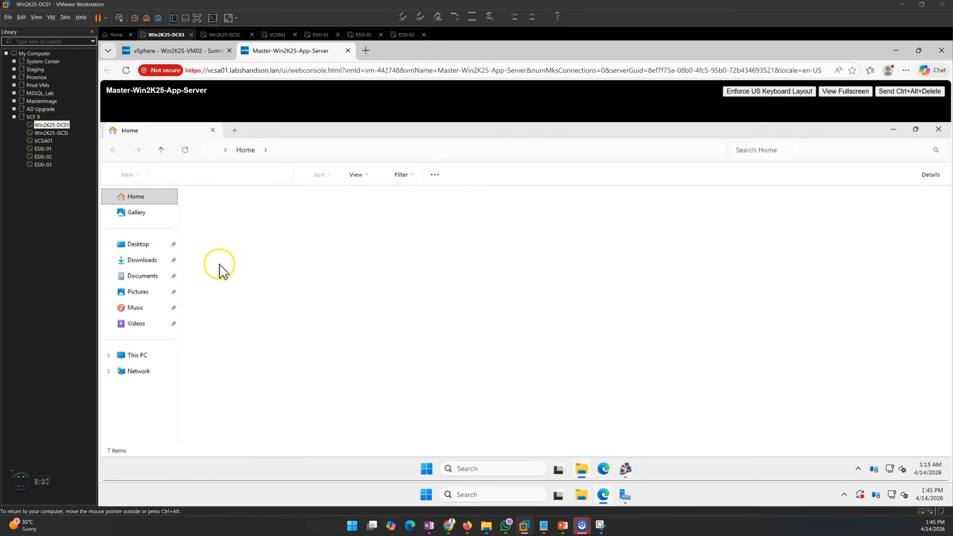
{"action": "left_click", "coordinate": [257, 329]}
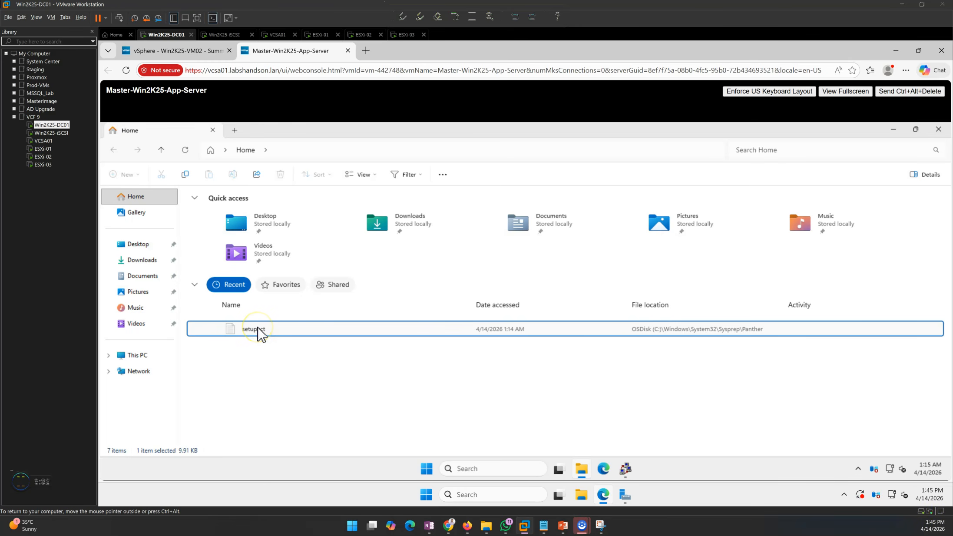
{"action": "right_click", "coordinate": [257, 329]}
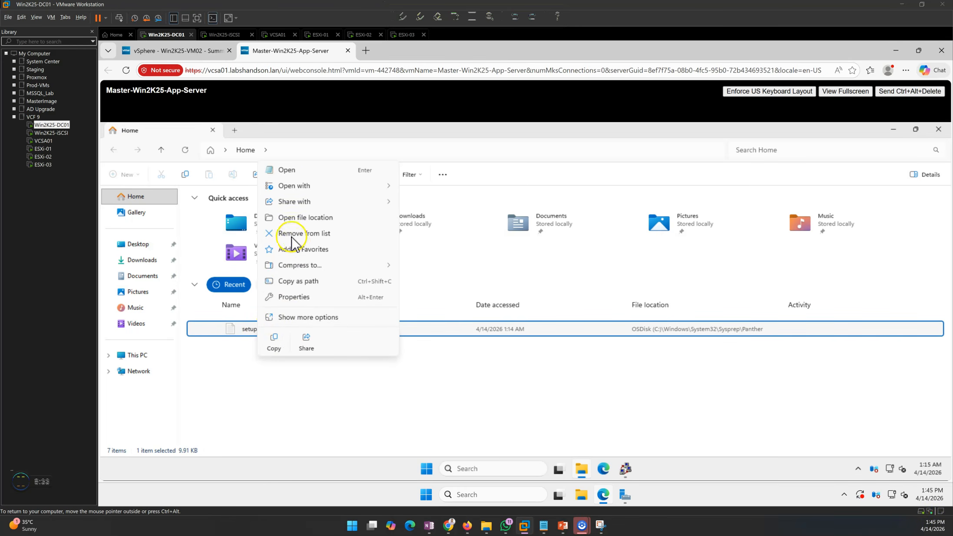
{"action": "left_click", "coordinate": [294, 174]}
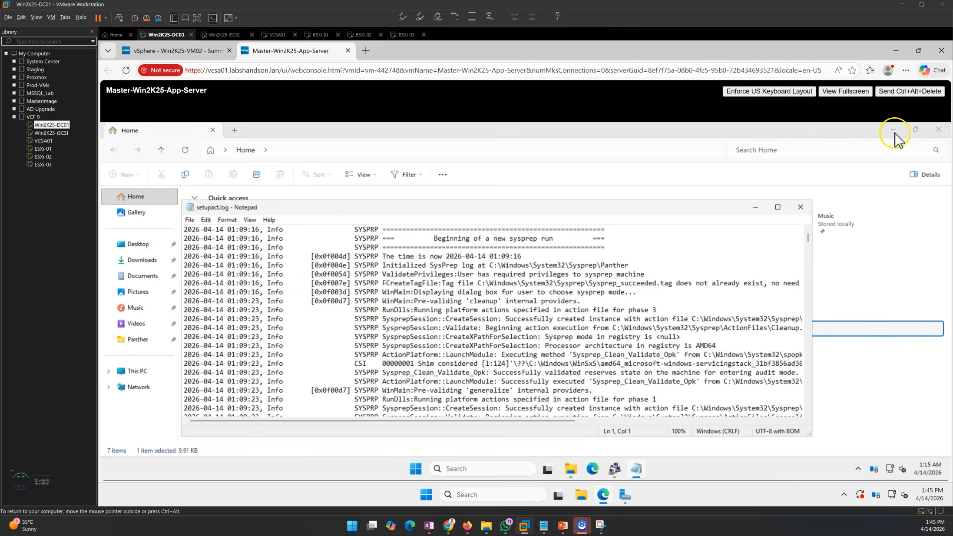
{"action": "left_click", "coordinate": [892, 129]}
{"action": "double_click", "coordinate": [636, 208]}
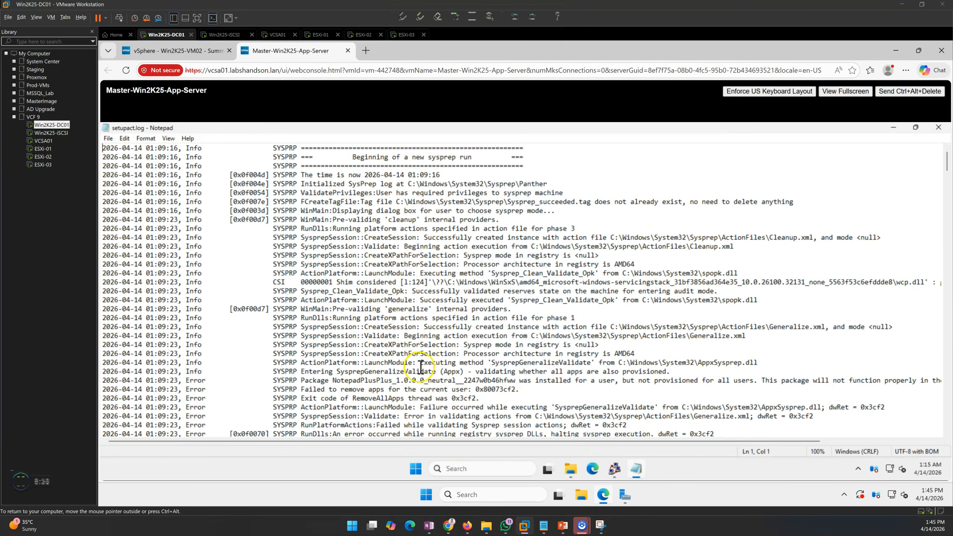
Examine the setupact log for Sysprep errors, highlight the NotepadPlusPlus package error text, and close the log
{"action": "scroll", "coordinate": [421, 366], "scroll_direction": "down", "scroll_amount": 5}
{"action": "scroll", "coordinate": [420, 367], "scroll_direction": "down", "scroll_amount": 17}
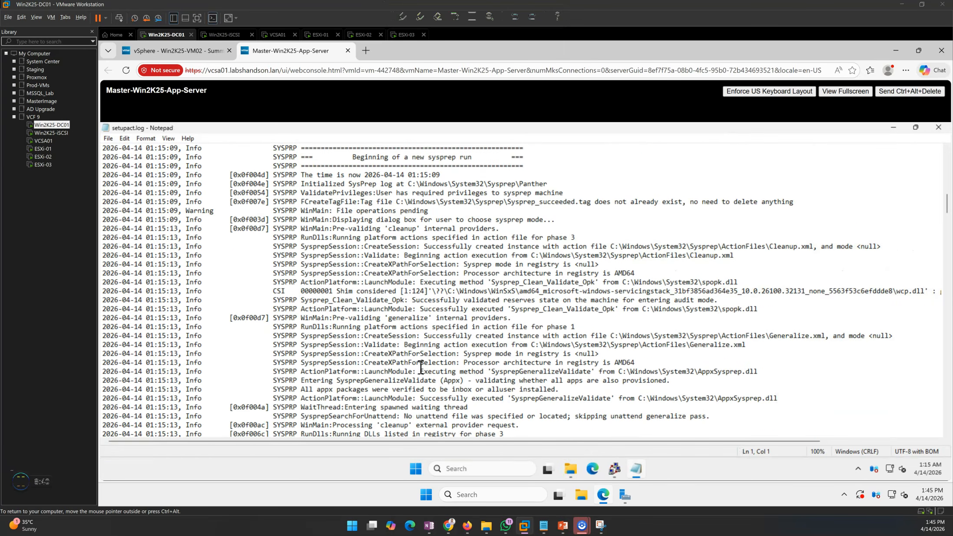
{"action": "scroll", "coordinate": [420, 367], "scroll_direction": "up", "scroll_amount": 3}
{"action": "left_click_drag", "start_coordinate": [303, 192], "coordinate": [760, 192]}
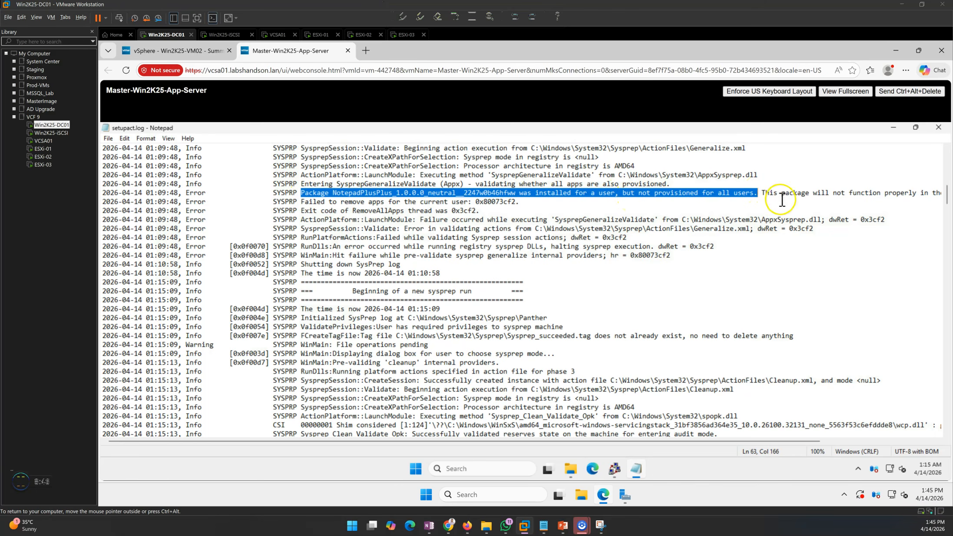
{"action": "left_click", "coordinate": [780, 200]}
{"action": "left_click", "coordinate": [938, 128]}
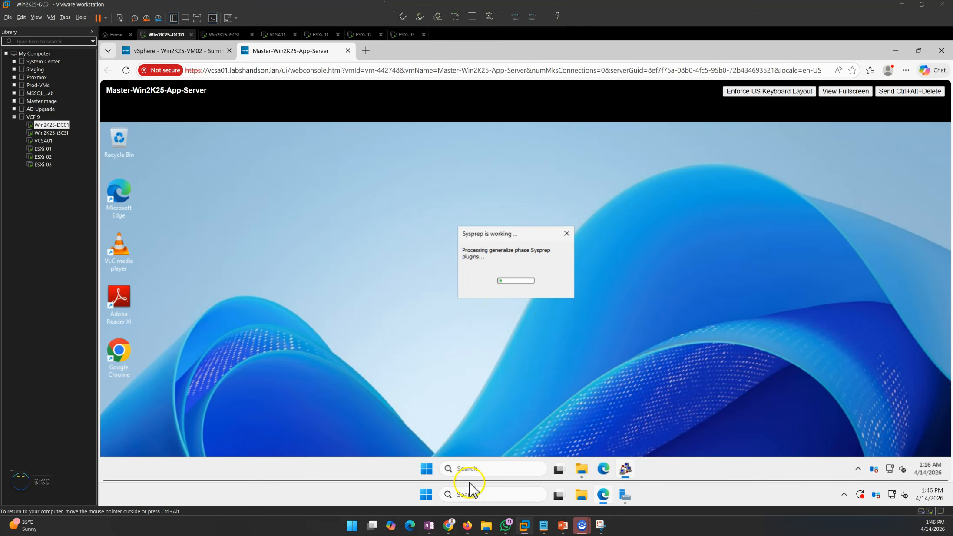
Switch to the PowerPoint slide show to review the VM preparation and template conversion steps, and return to the web console
{"action": "mouse_move", "coordinate": [560, 529]}
{"action": "left_click", "coordinate": [561, 487]}
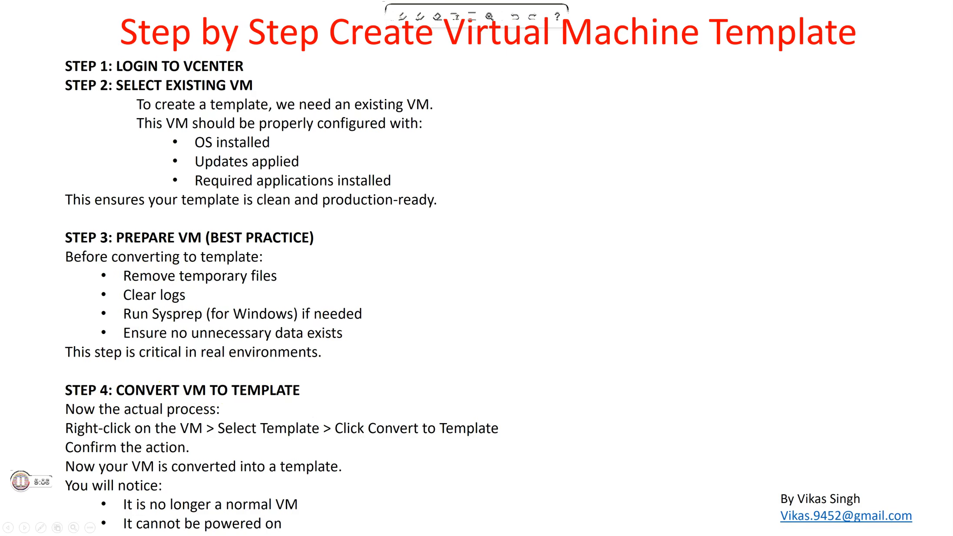
{"action": "key", "text": "alt+Tab"}
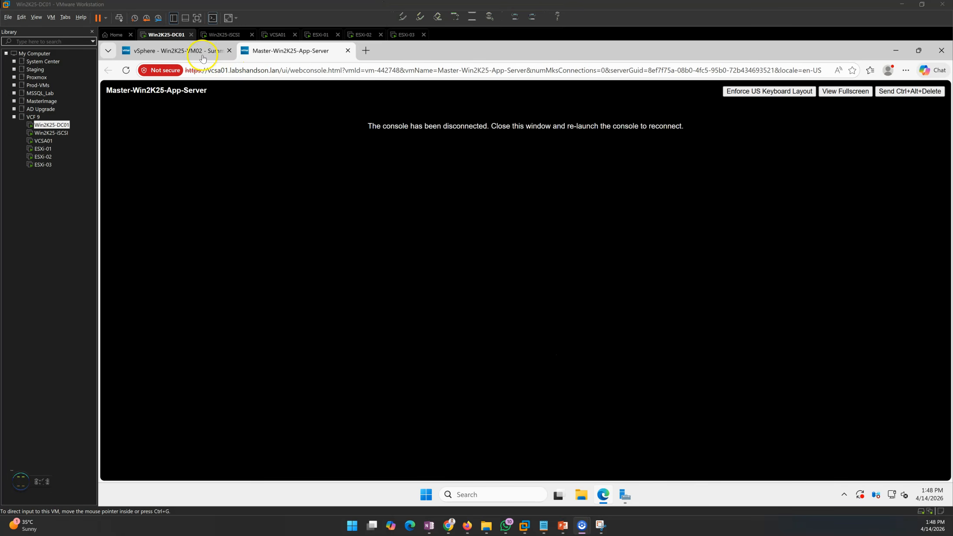
Close the disconnected web console, select Master-Win2K25-App-Server in the vSphere inventory, and show the recent tasks in a shorter pane
{"action": "left_click", "coordinate": [347, 51]}
{"action": "left_click", "coordinate": [189, 247]}
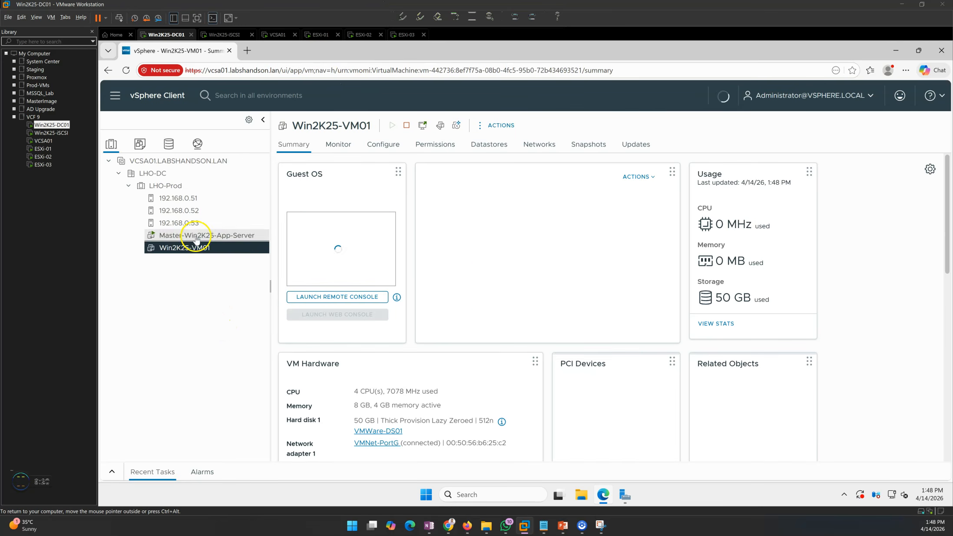
{"action": "left_click", "coordinate": [196, 237]}
{"action": "left_click", "coordinate": [112, 471]}
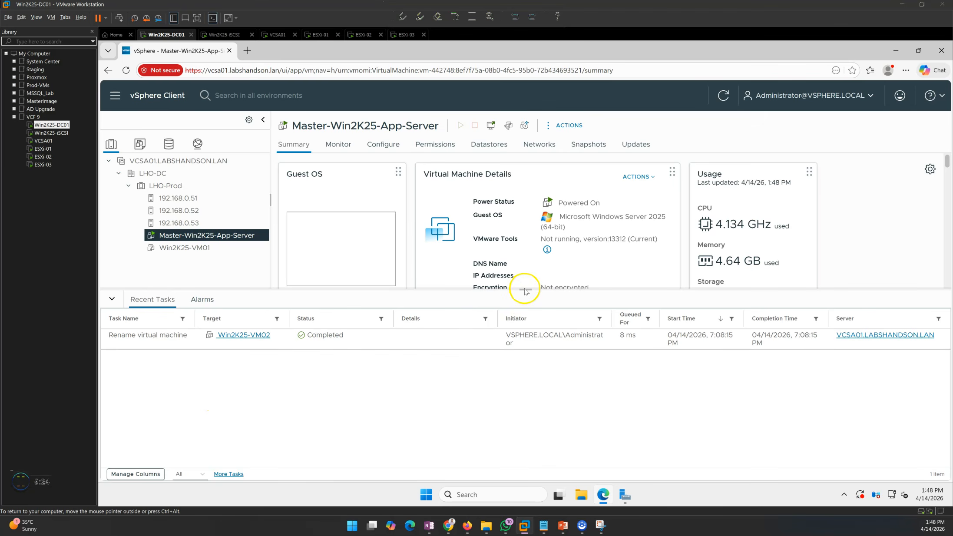
{"action": "left_click_drag", "start_coordinate": [524, 290], "coordinate": [515, 377]}
{"action": "left_click_drag", "start_coordinate": [525, 289], "coordinate": [517, 397]}
{"action": "left_click", "coordinate": [179, 290]}
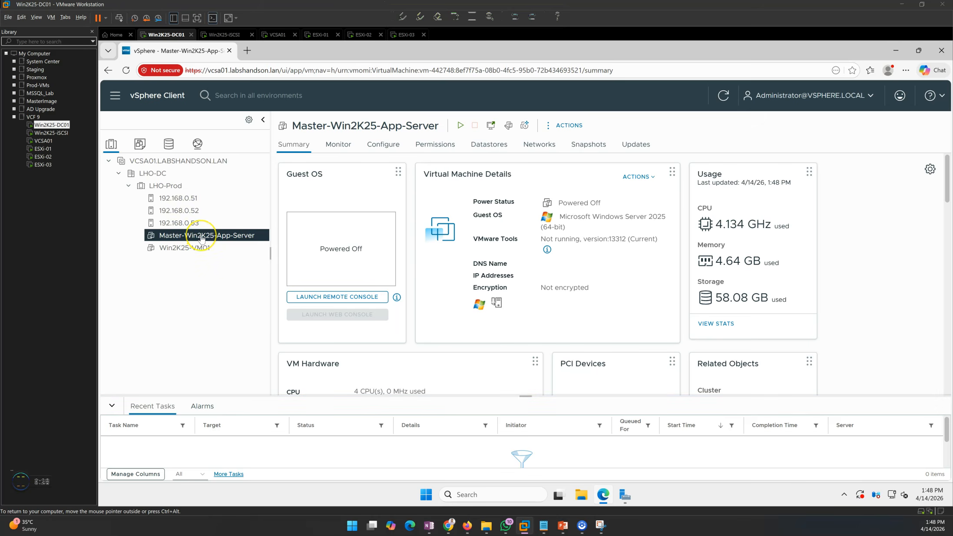
Convert the Master-Win2K25-App-Server virtual machine to a template and confirm the conversion
{"action": "right_click", "coordinate": [209, 237]}
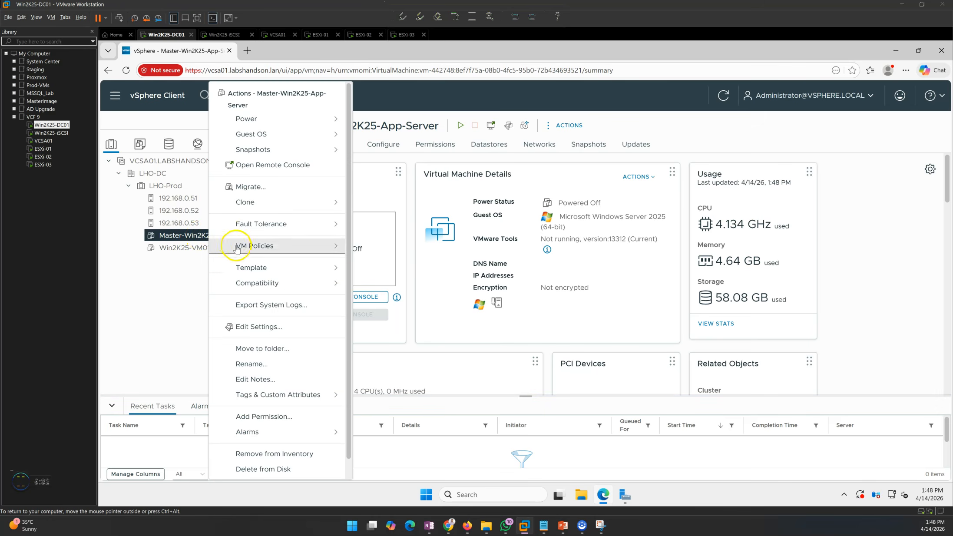
{"action": "mouse_move", "coordinate": [250, 269]}
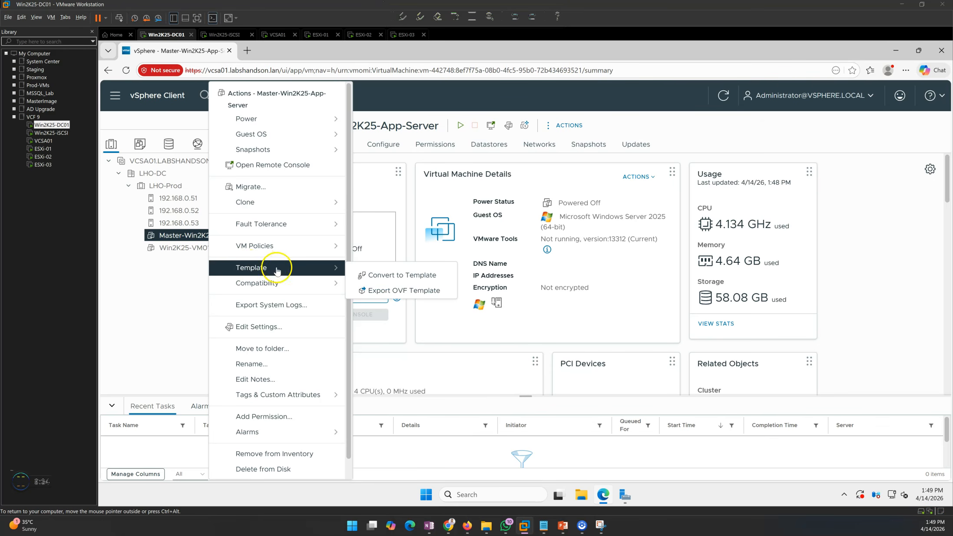
{"action": "left_click", "coordinate": [403, 276]}
{"action": "left_click", "coordinate": [641, 309]}
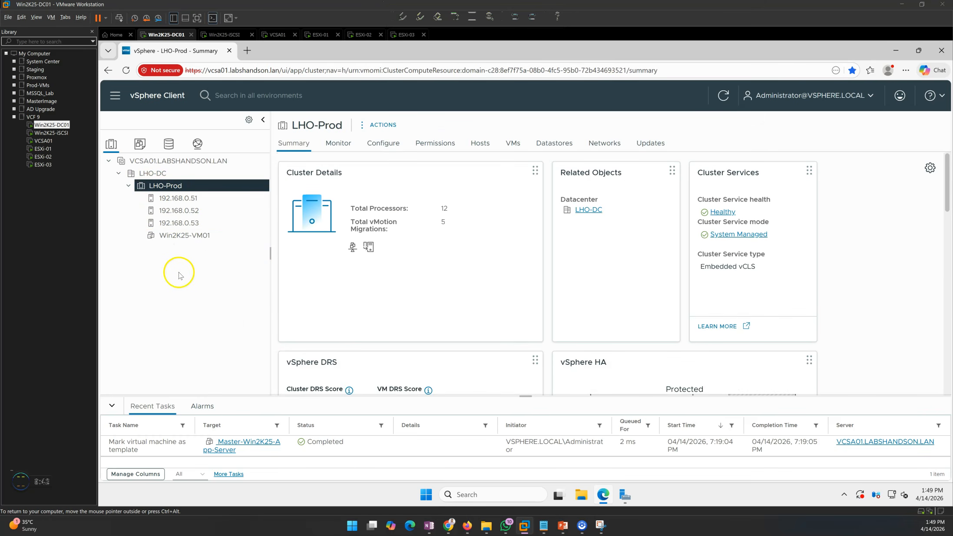
Show the VMs and Templates inventory, expand LHO-DC, and select the Master-Win2K25-App-Server template with the vCLS folder collapsed
{"action": "left_click", "coordinate": [140, 145]}
{"action": "left_click", "coordinate": [119, 173]}
{"action": "left_click", "coordinate": [128, 198]}
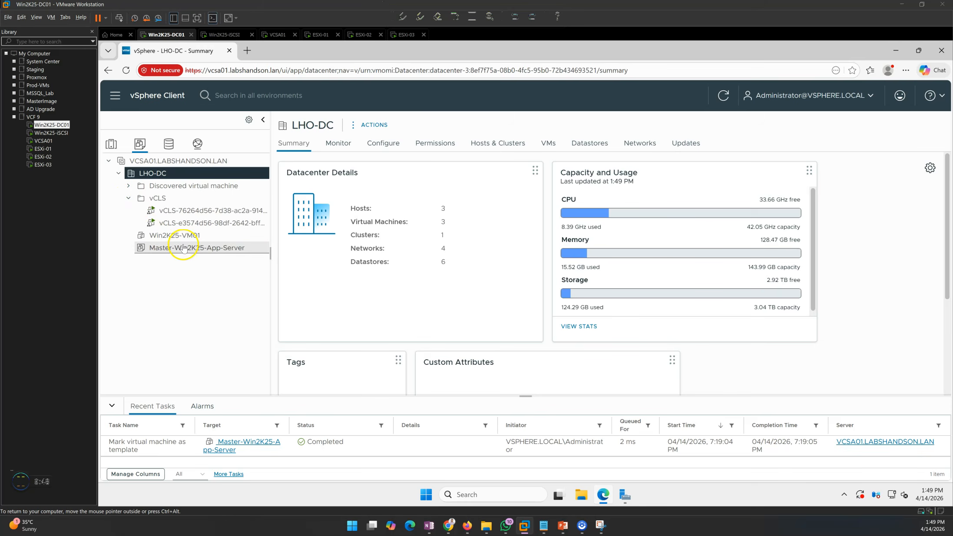
{"action": "left_click", "coordinate": [189, 248]}
{"action": "left_click", "coordinate": [129, 198]}
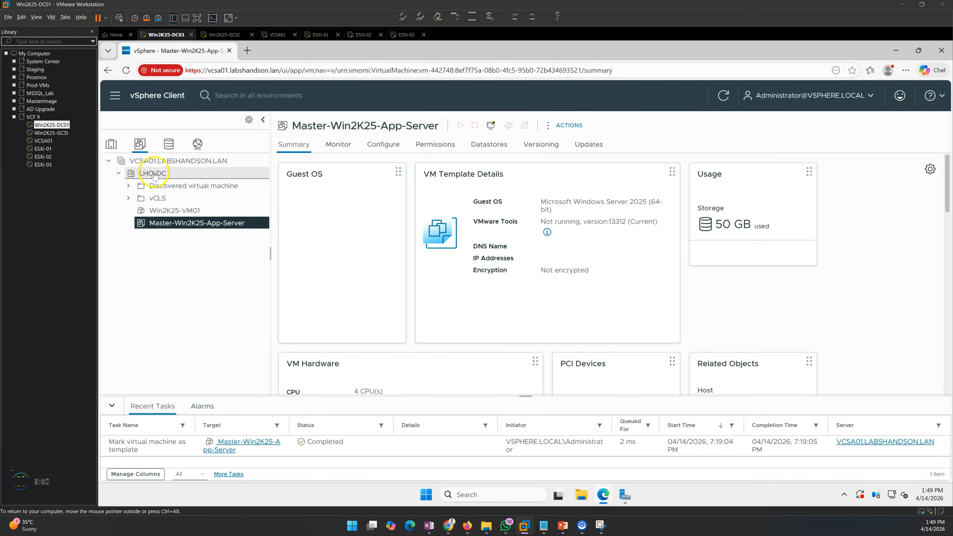
Create a VM and template folder named Master-Templates under LHO-DC and move the Master-Win2K25-App-Server template into it
{"action": "right_click", "coordinate": [153, 174]}
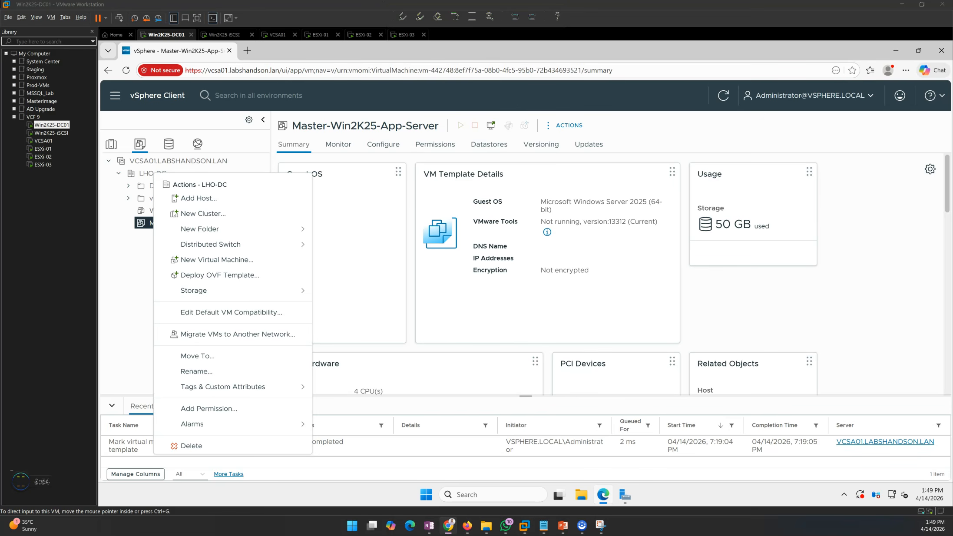
{"action": "left_click", "coordinate": [228, 234]}
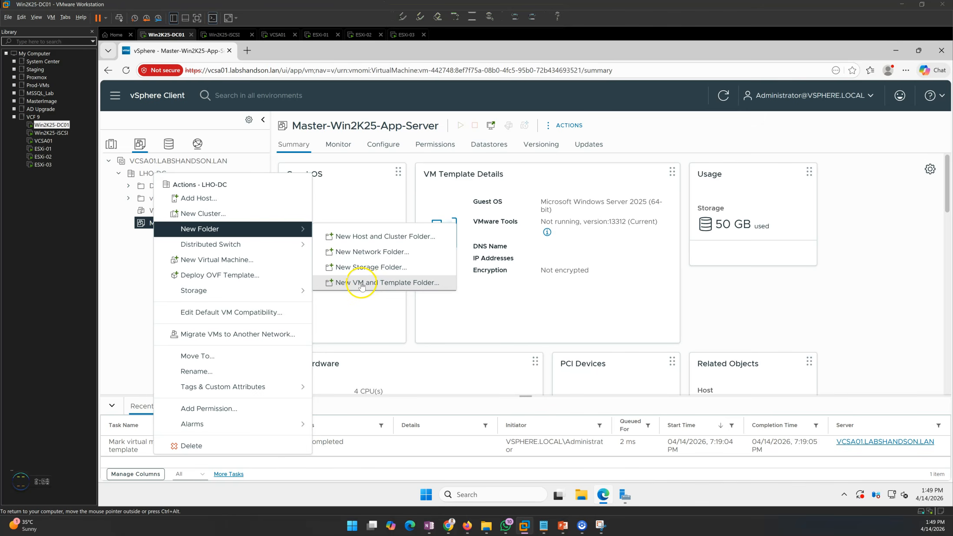
{"action": "left_click", "coordinate": [394, 287]}
{"action": "left_click", "coordinate": [514, 290]}
{"action": "type", "text": "Master-Templates"}
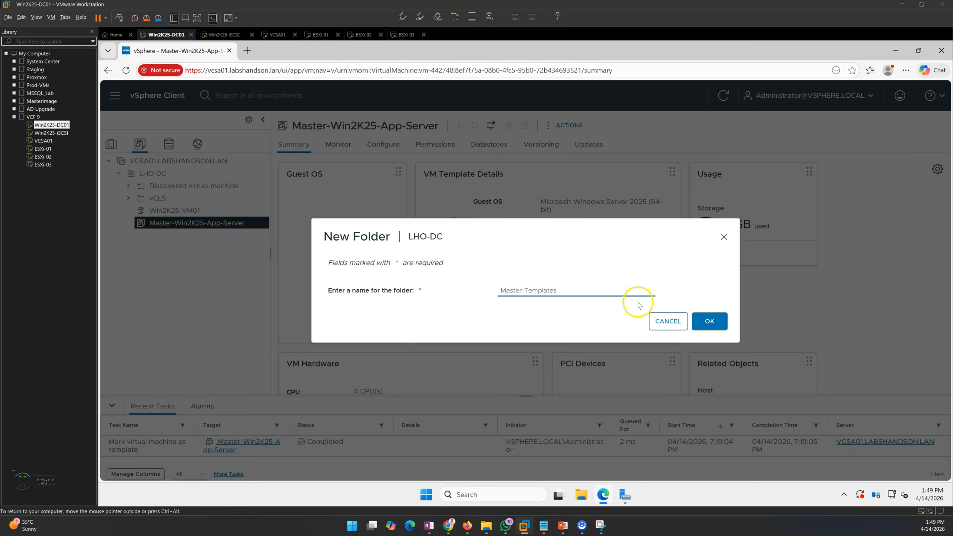
{"action": "left_click", "coordinate": [709, 321]}
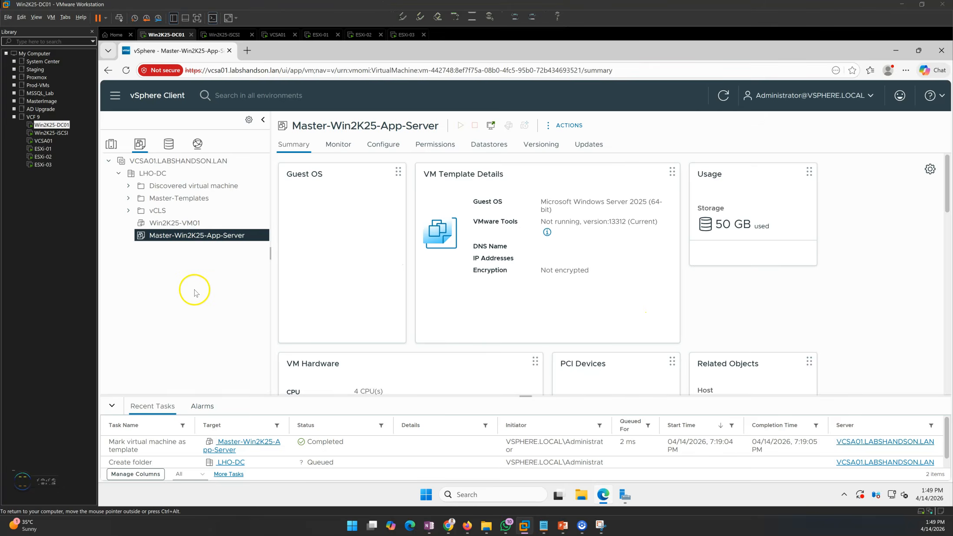
{"action": "left_click_drag", "start_coordinate": [172, 235], "coordinate": [188, 201]}
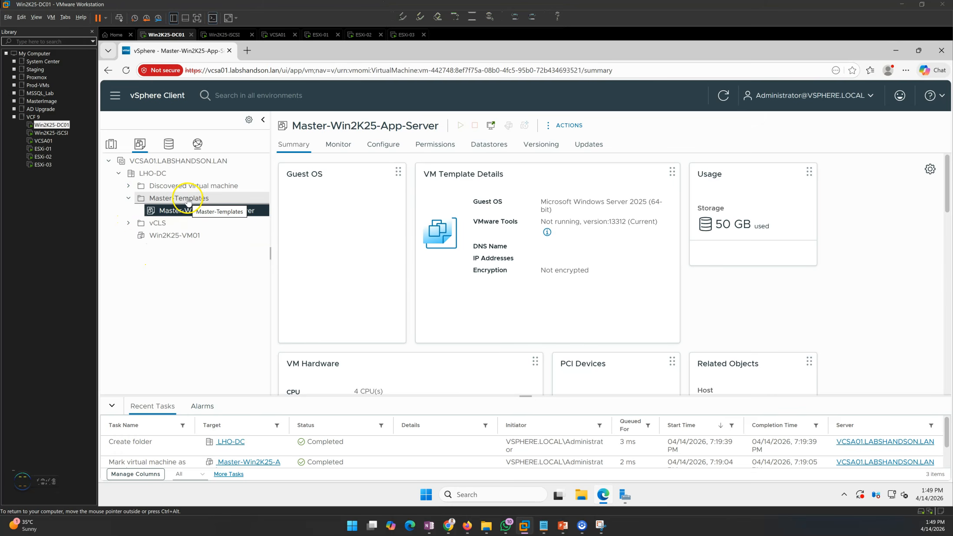
{"action": "left_click", "coordinate": [188, 201]}
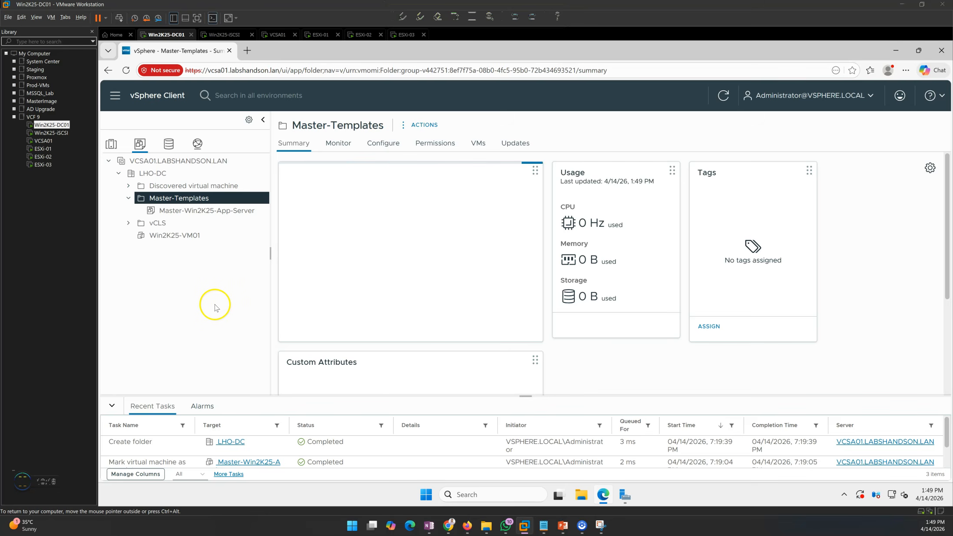
Switch to the PowerPoint slide show to read what changes after a VM is converted to a template, and return to the vSphere Client
{"action": "mouse_move", "coordinate": [563, 527]}
{"action": "left_click", "coordinate": [586, 492]}
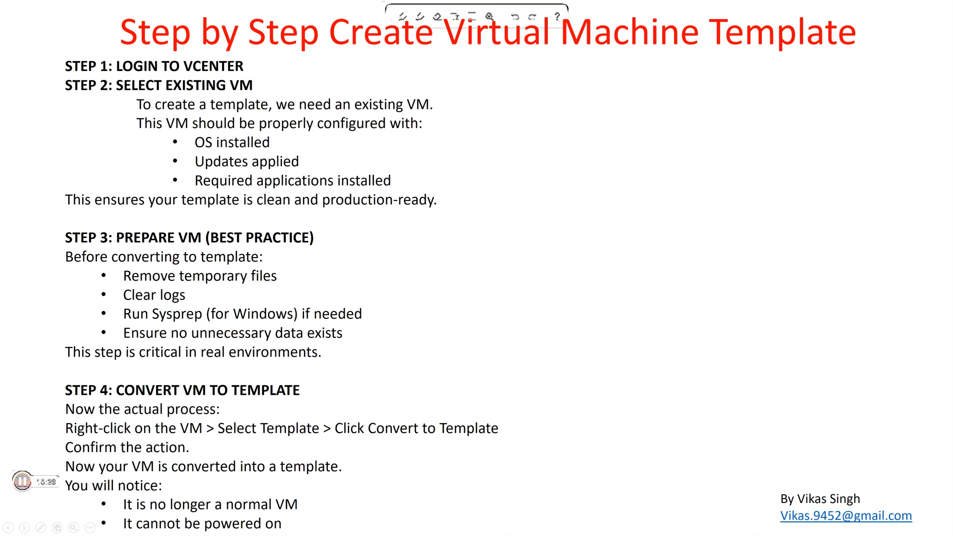
{"action": "key", "text": "alt+Tab"}
Compare the power controls of the Master-Win2K25-App-Server template with those of the Win2K25-VM01 virtual machine
{"action": "left_click", "coordinate": [205, 211]}
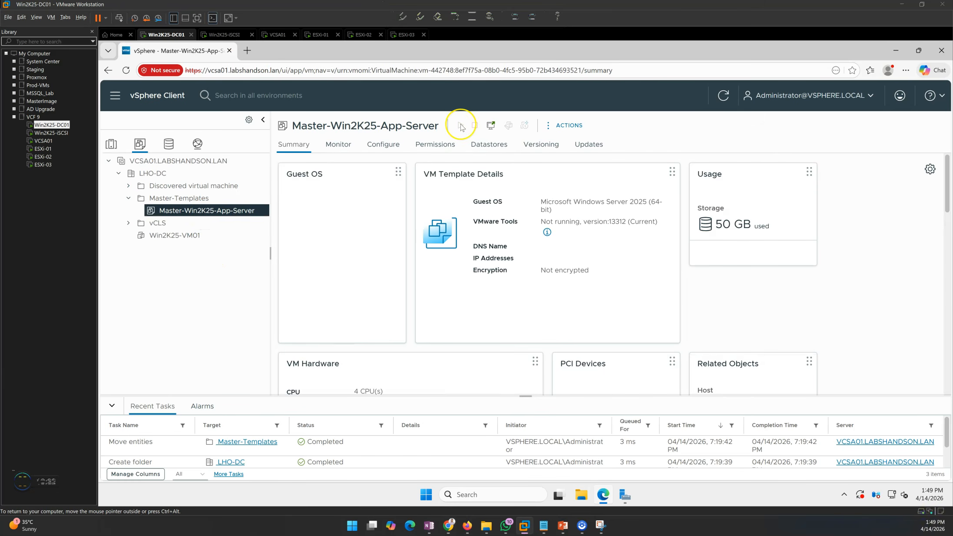
{"action": "left_click", "coordinate": [162, 236]}
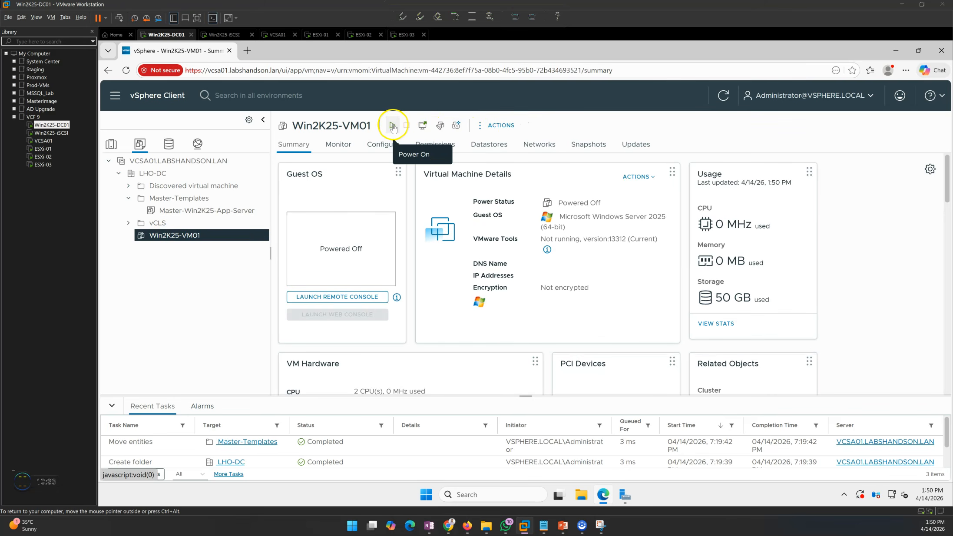
{"action": "left_click", "coordinate": [196, 210]}
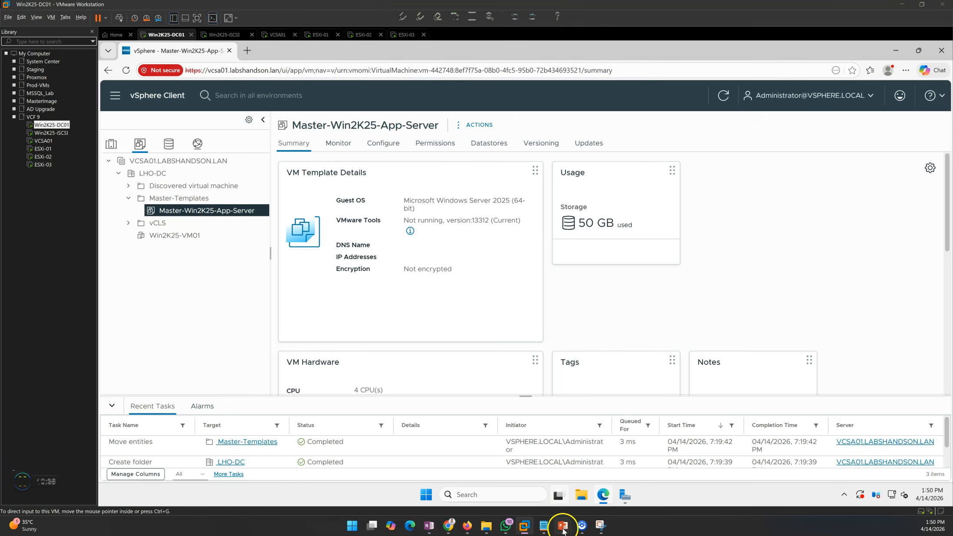
Switch to the PowerPoint slide show to read the template verification and VM deployment steps, and return to the vSphere Client
{"action": "mouse_move", "coordinate": [562, 529]}
{"action": "left_click", "coordinate": [555, 499]}
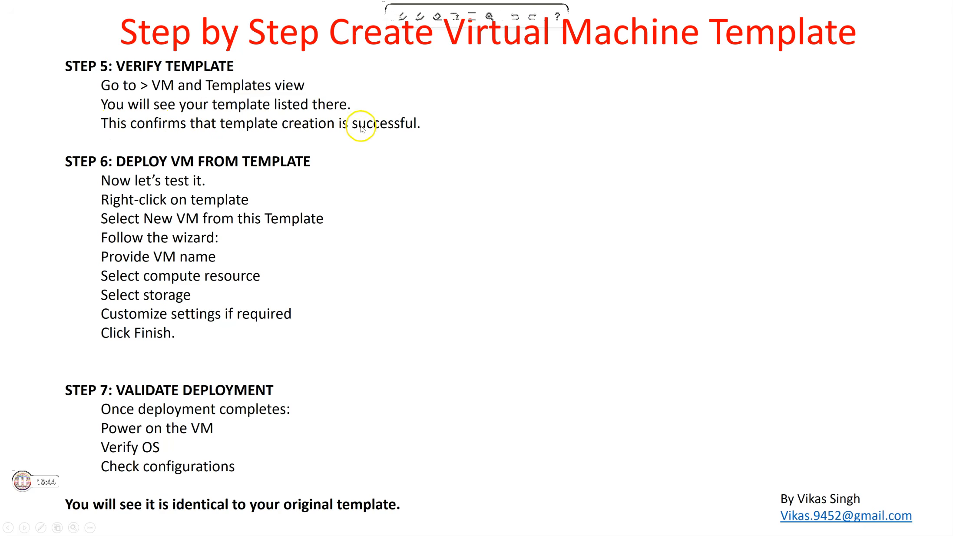
{"action": "key", "text": "alt+Tab"}
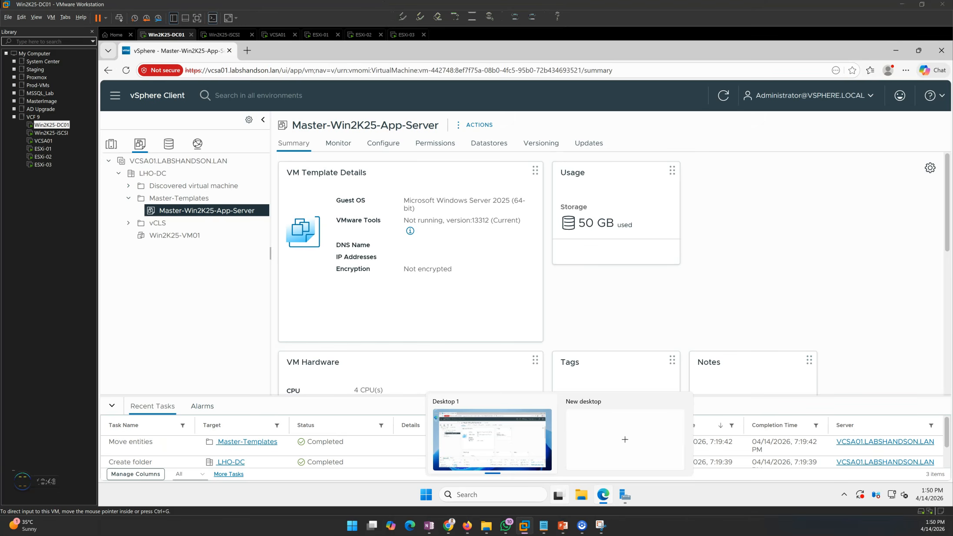
Examine the summary of the LHO-Prod cluster in the hosts view and the LHO-DC summary in the VMs and templates view
{"action": "left_click", "coordinate": [112, 143]}
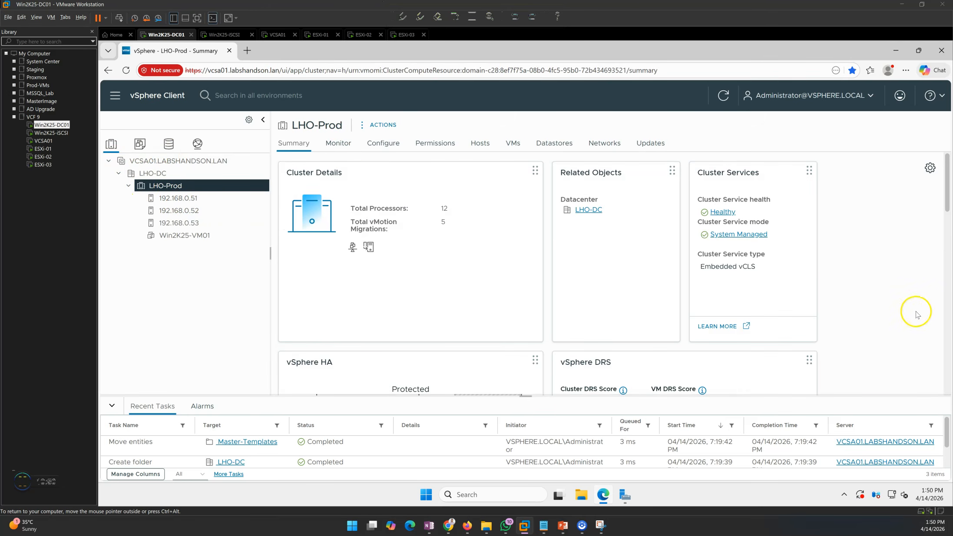
{"action": "scroll", "coordinate": [918, 315], "scroll_direction": "down", "scroll_amount": 5}
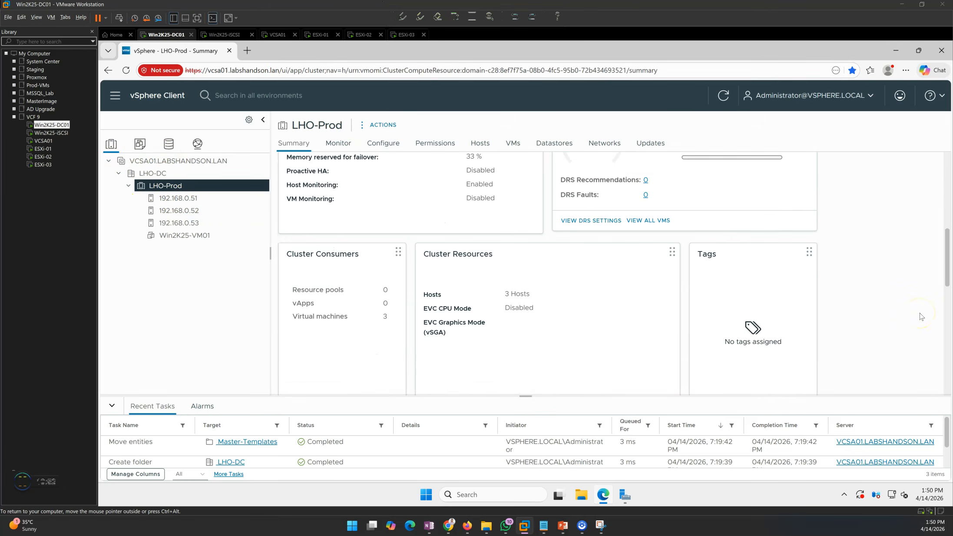
{"action": "scroll", "coordinate": [921, 316], "scroll_direction": "down", "scroll_amount": 3}
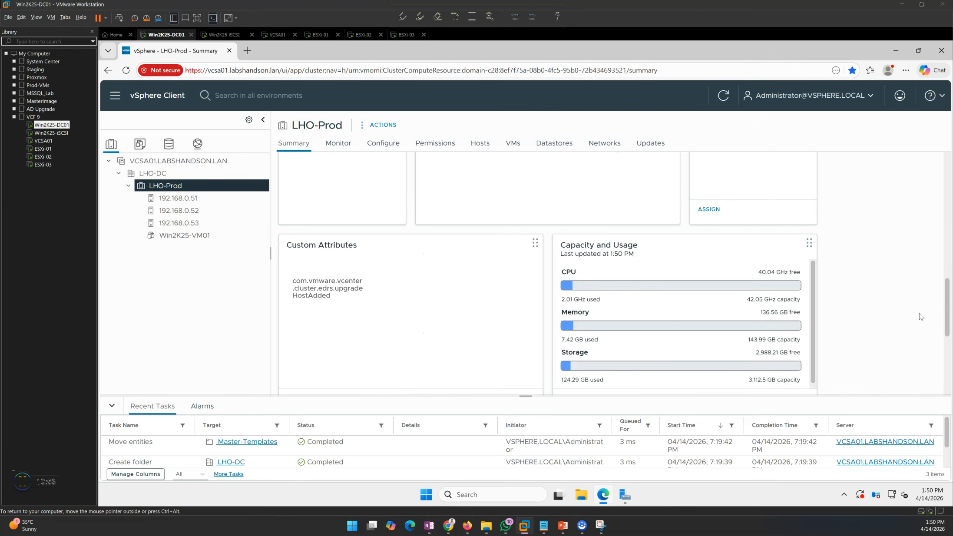
{"action": "left_click", "coordinate": [139, 144]}
{"action": "left_click", "coordinate": [152, 173]}
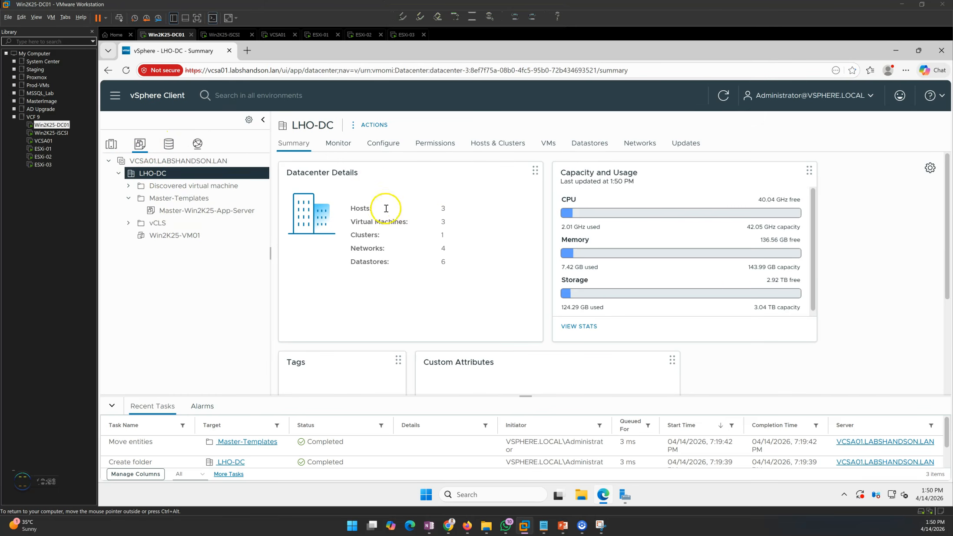
{"action": "scroll", "coordinate": [910, 283], "scroll_direction": "down", "scroll_amount": 3}
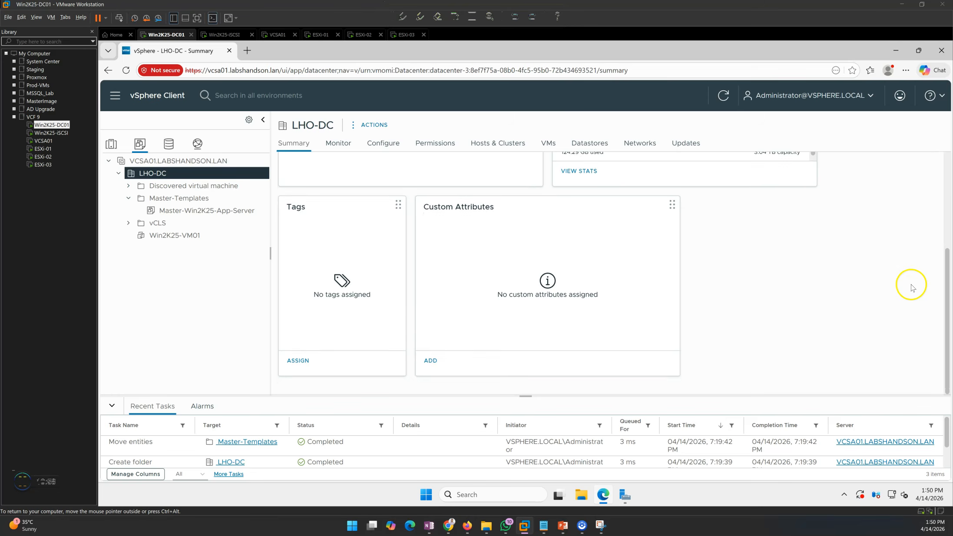
{"action": "scroll", "coordinate": [910, 282], "scroll_direction": "up", "scroll_amount": 3}
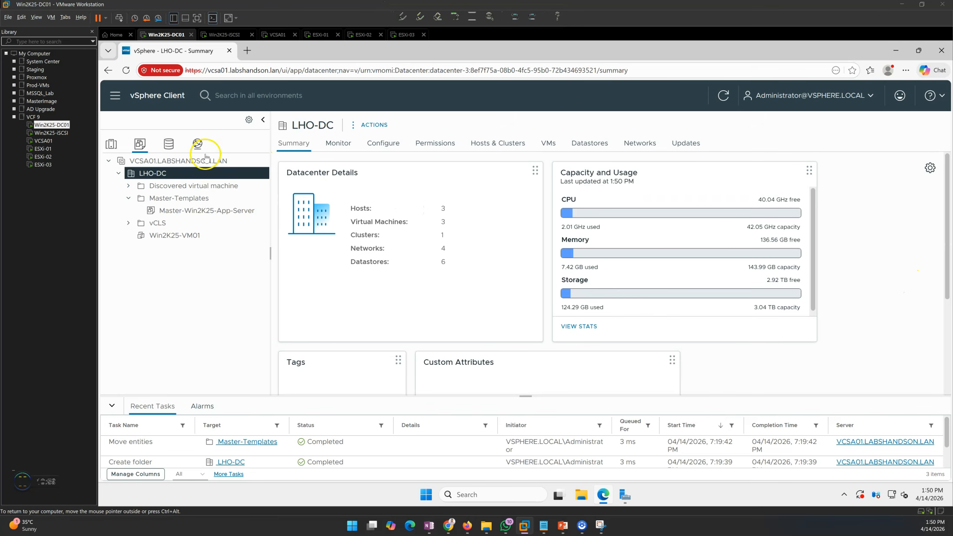
Examine the Prod-DatastoreCluster storage summary for its virtual machine and VM template consumers
{"action": "left_click", "coordinate": [167, 146]}
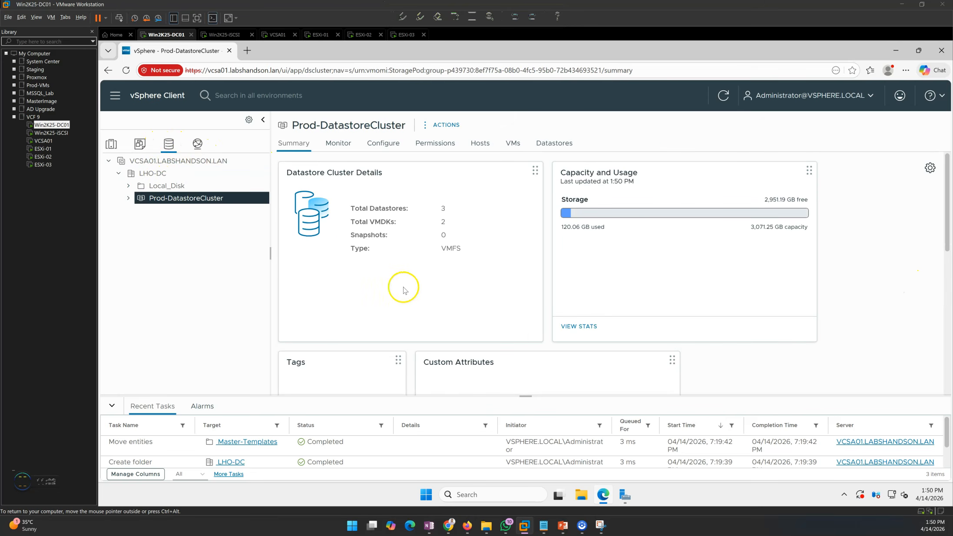
{"action": "scroll", "coordinate": [456, 290], "scroll_direction": "down", "scroll_amount": 5}
{"action": "scroll", "coordinate": [457, 295], "scroll_direction": "down", "scroll_amount": 2}
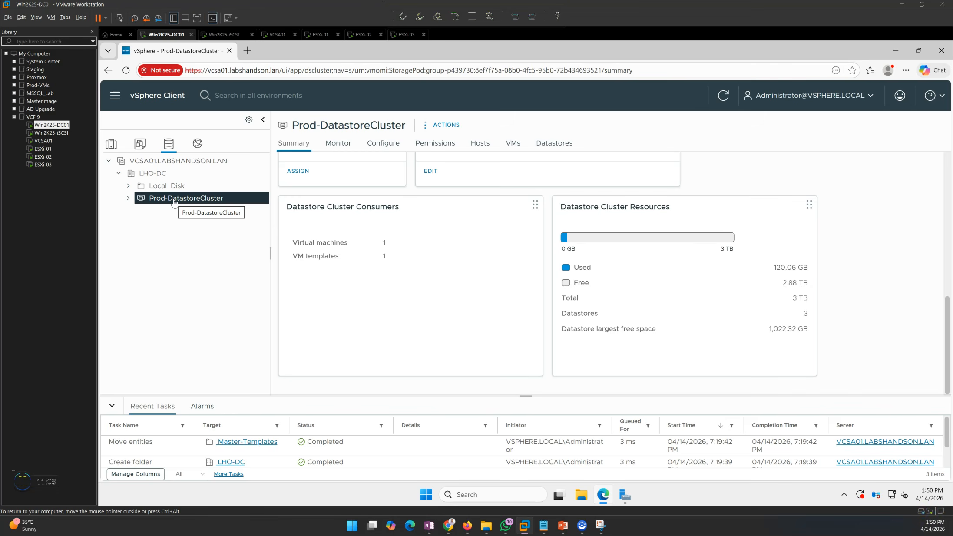
{"action": "mouse_move", "coordinate": [290, 243]}
{"action": "left_mouse_down"}
{"action": "mouse_move", "coordinate": [399, 248]}
{"action": "mouse_move", "coordinate": [402, 257]}
{"action": "mouse_move", "coordinate": [296, 255]}
{"action": "left_mouse_up"}
{"action": "left_click", "coordinate": [332, 282]}
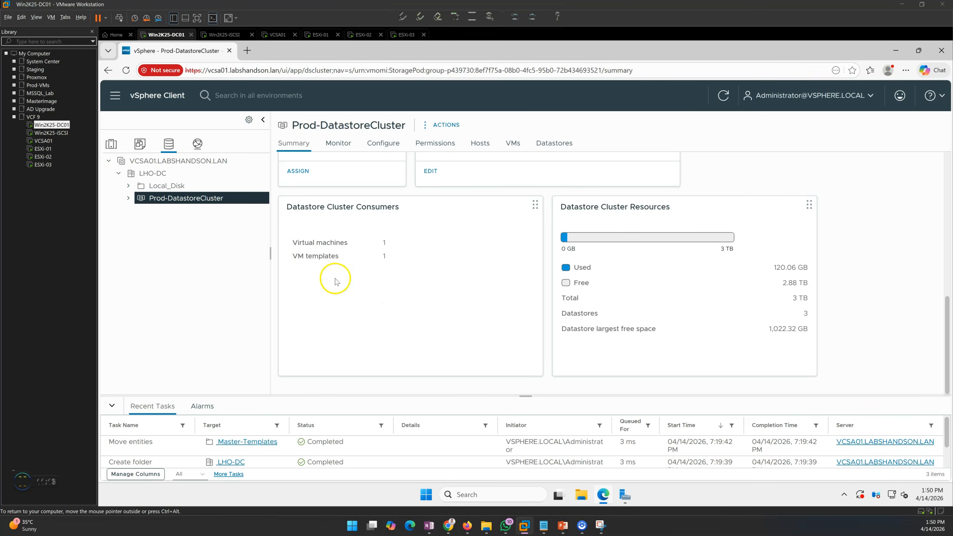
Show the Master-Win2K25-App-Server template, read the deployment steps in the PowerPoint slide show, and return to the vSphere Client
{"action": "left_click", "coordinate": [140, 144]}
{"action": "left_click", "coordinate": [163, 235]}
{"action": "left_click", "coordinate": [207, 211]}
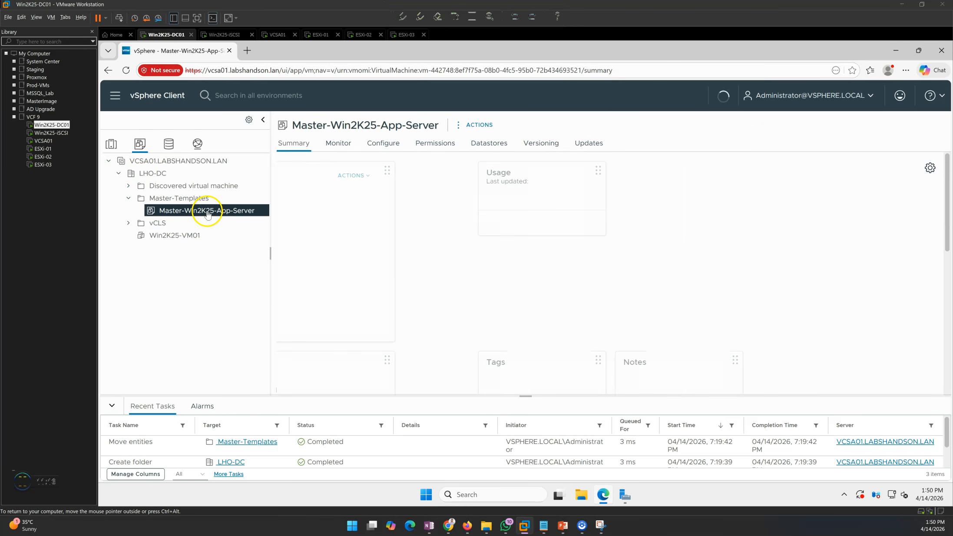
{"action": "mouse_move", "coordinate": [562, 525]}
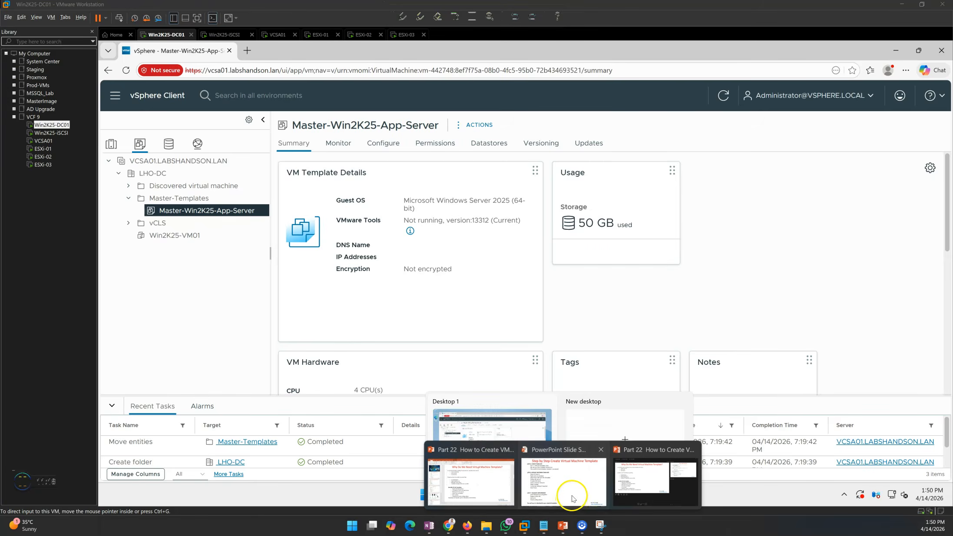
{"action": "left_click", "coordinate": [573, 499]}
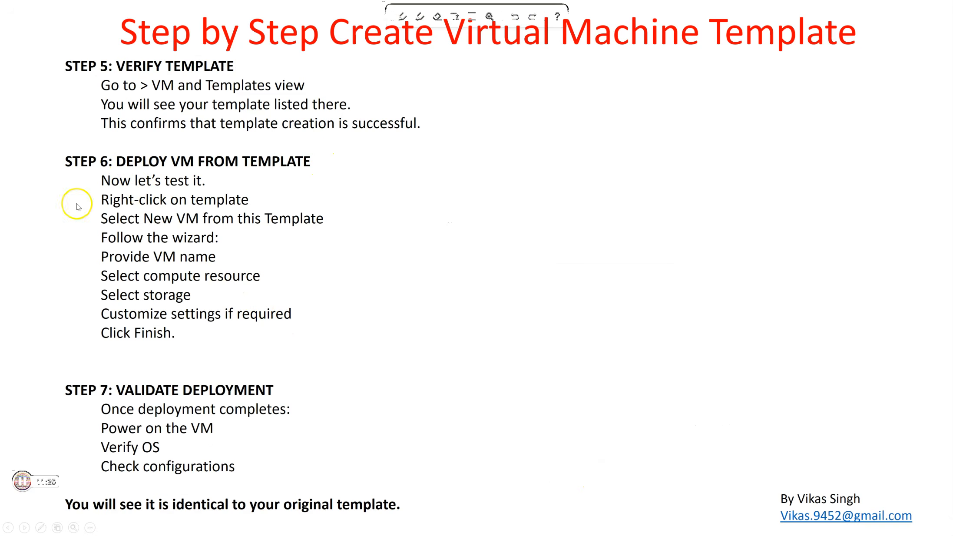
{"action": "key", "text": "alt+Tab"}
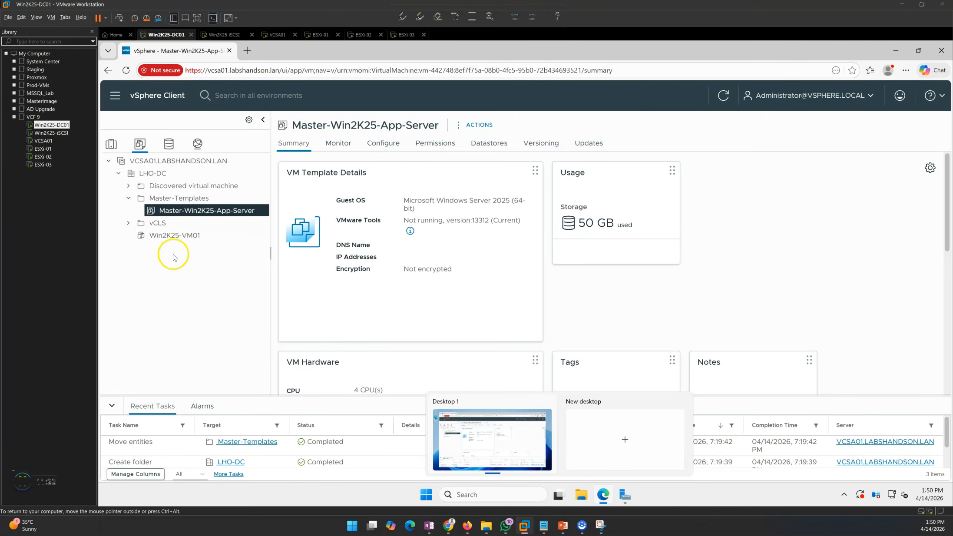
Start a new virtual machine in LHO-DC, deployed from the Master-Win2K25-App-Server template in the Master-Templates folder
{"action": "left_click", "coordinate": [152, 175]}
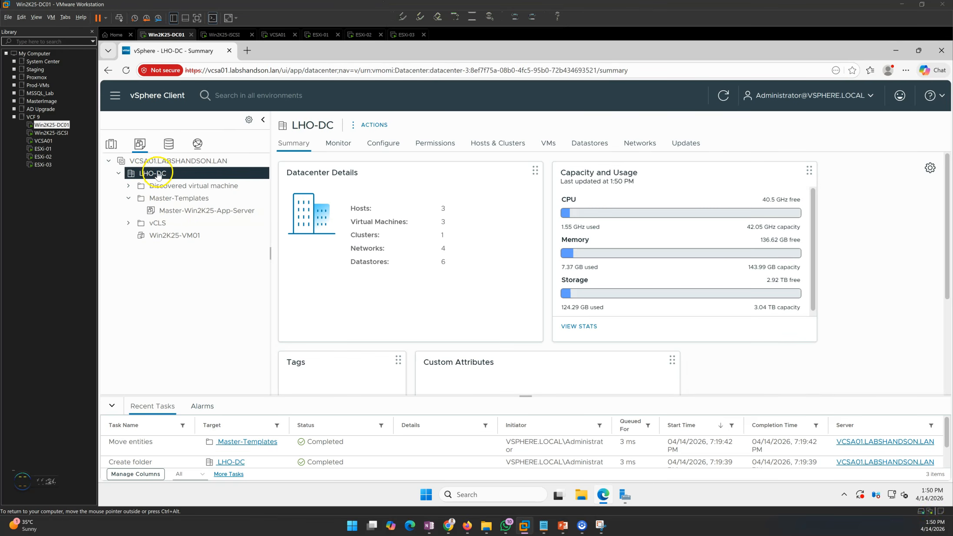
{"action": "right_click", "coordinate": [162, 177]}
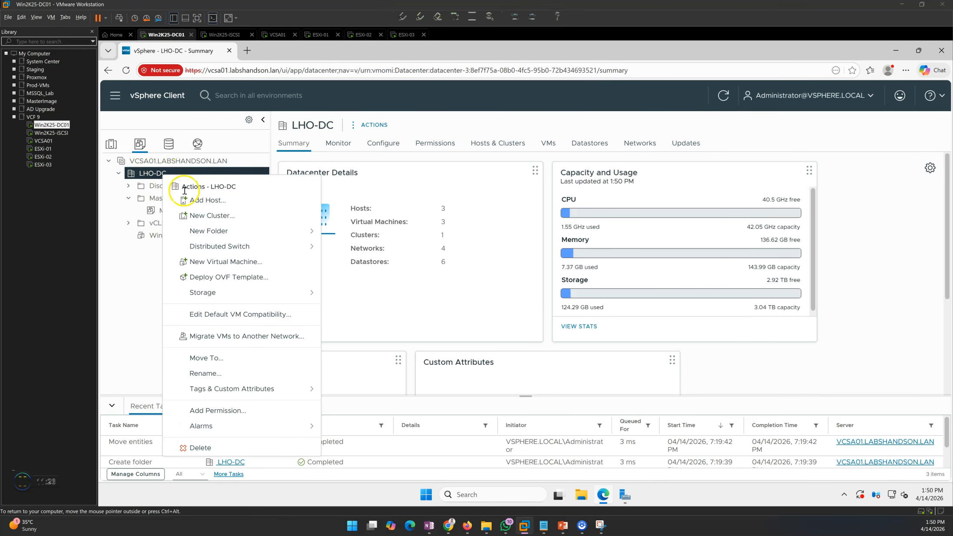
{"action": "left_click", "coordinate": [230, 263]}
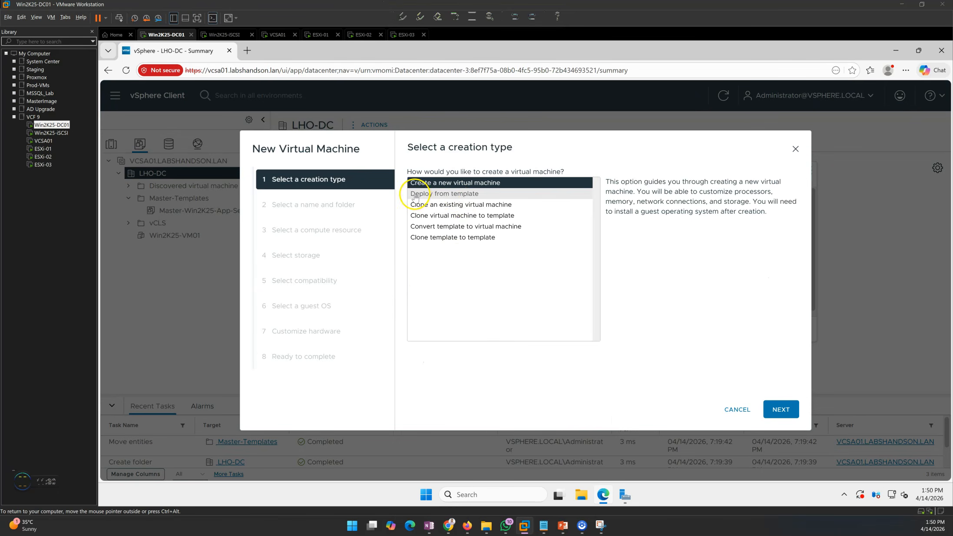
{"action": "left_click", "coordinate": [416, 194]}
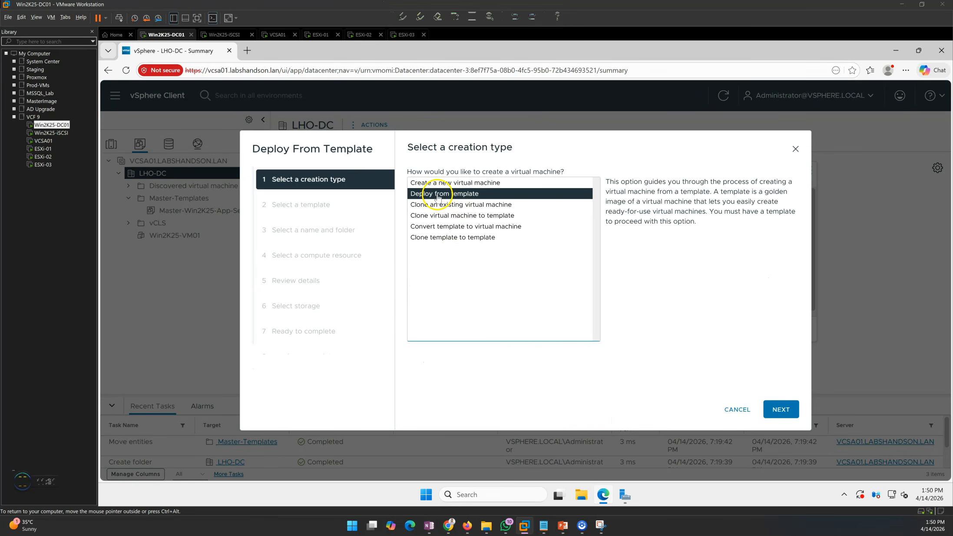
{"action": "left_click", "coordinate": [781, 410]}
{"action": "left_click", "coordinate": [529, 177]}
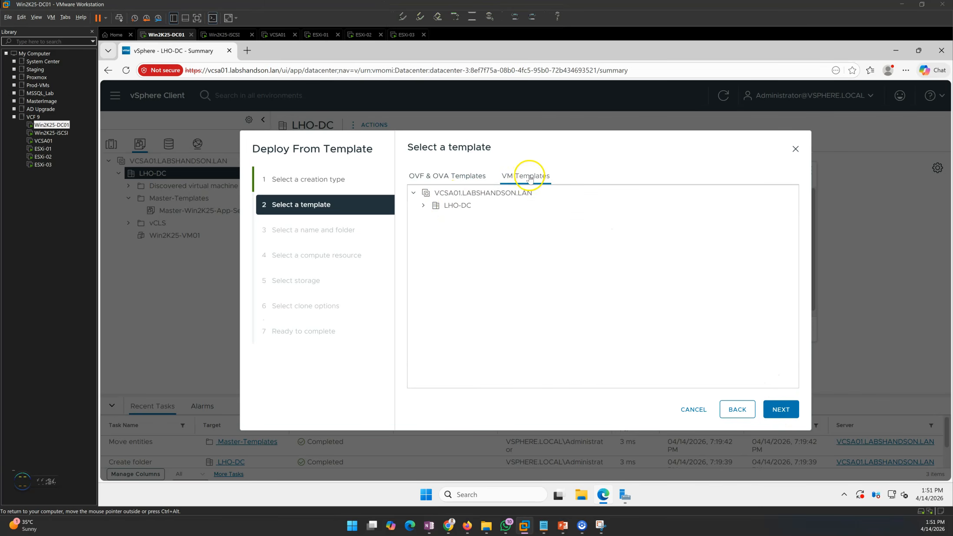
{"action": "left_click", "coordinate": [423, 205]}
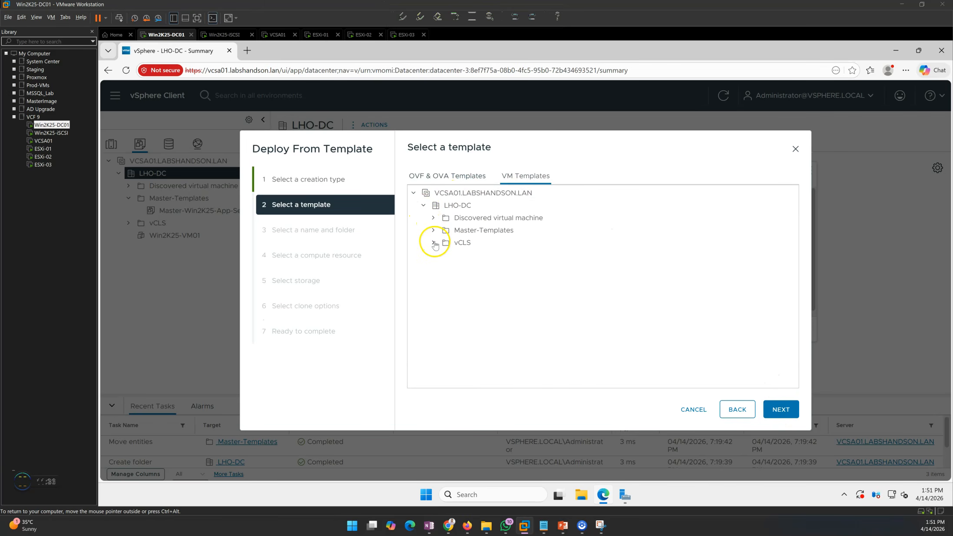
{"action": "left_click", "coordinate": [433, 230]}
{"action": "left_click", "coordinate": [521, 245]}
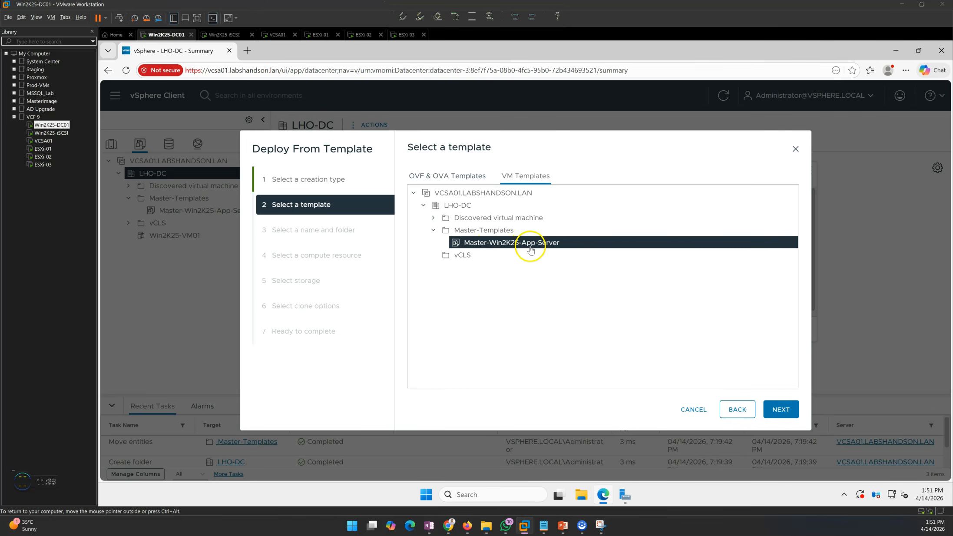
{"action": "left_click", "coordinate": [781, 409]}
Name the virtual machine VM-Template-01, place it in LHO-DC, and use the LHO-Prod cluster as its compute resource
{"action": "left_click", "coordinate": [517, 203]}
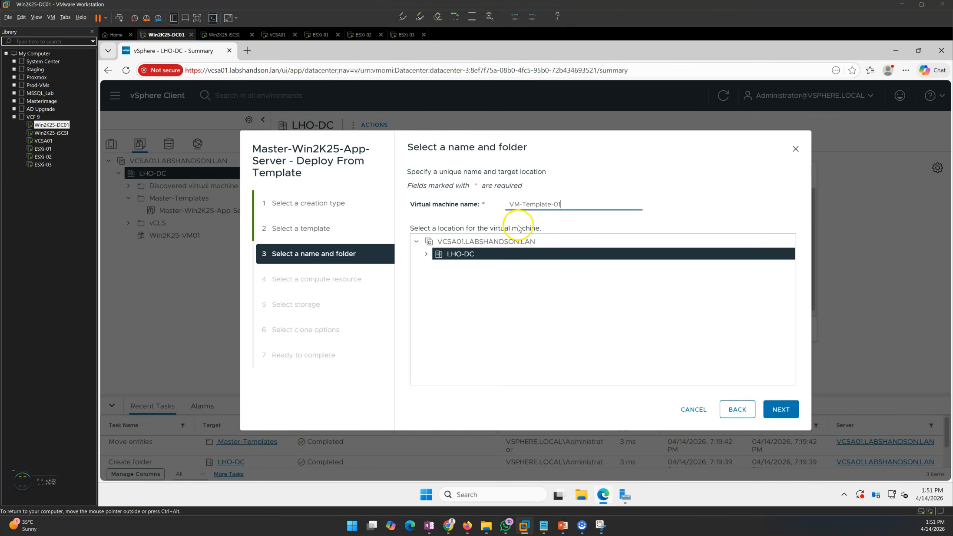
{"action": "left_click", "coordinate": [426, 253]}
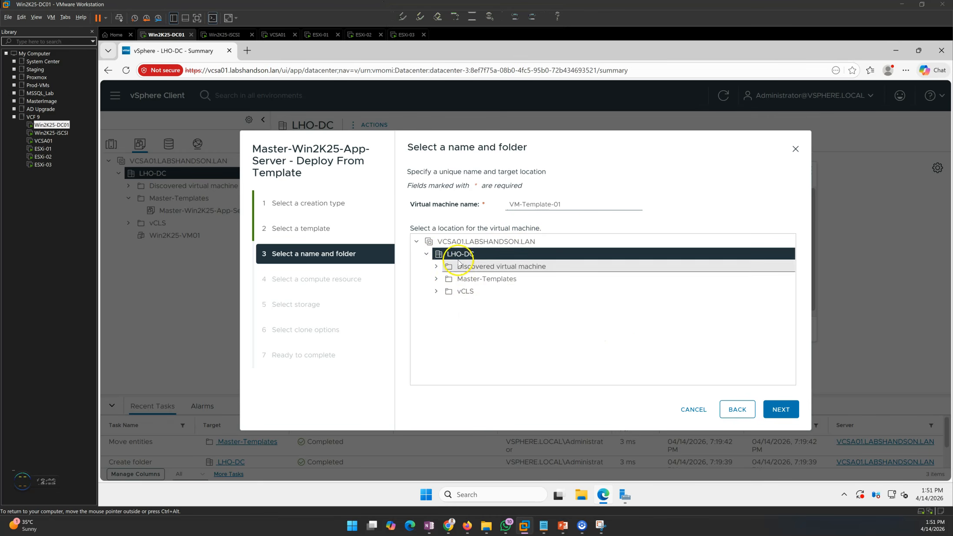
{"action": "left_click", "coordinate": [777, 406]}
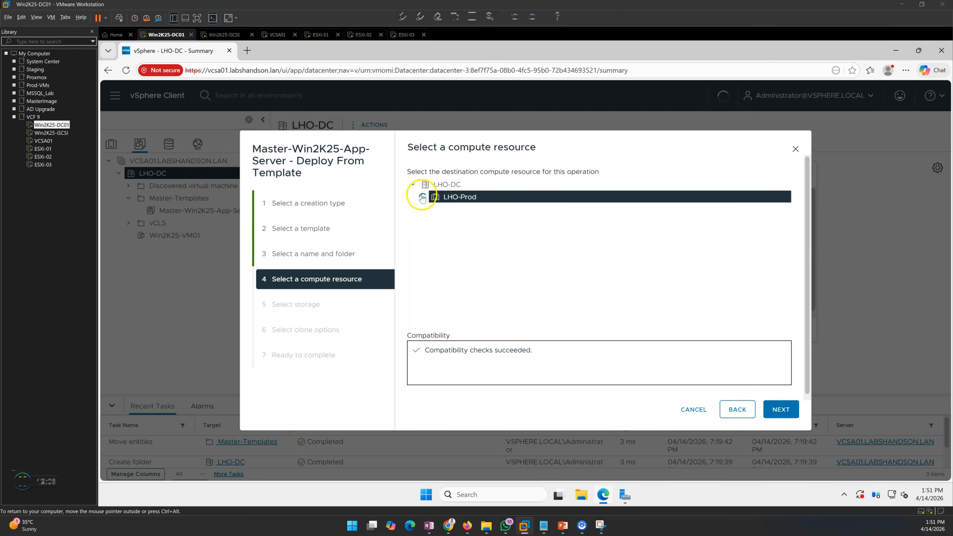
{"action": "left_click", "coordinate": [765, 408]}
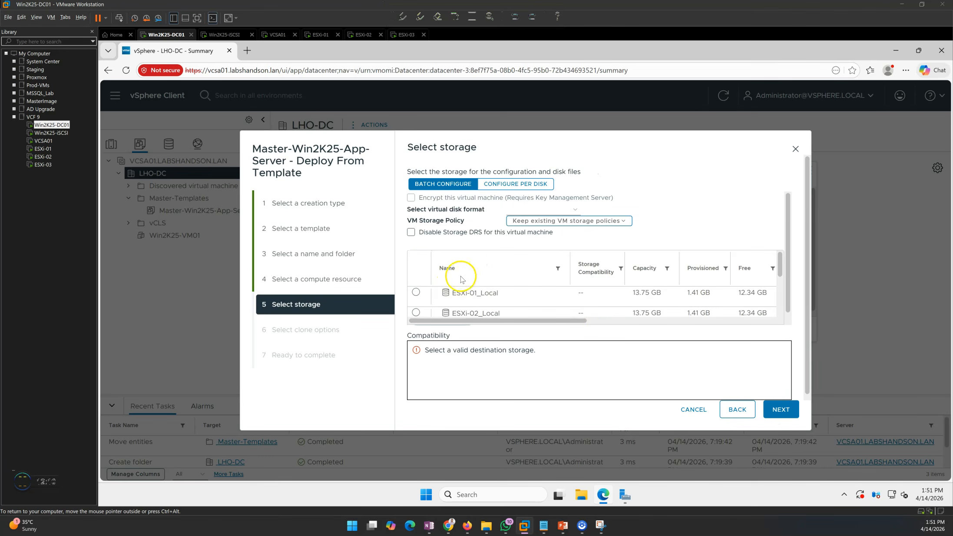
Choose the VMWare-DS03 datastore as the destination storage, keeping the existing VM storage policies
{"action": "scroll", "coordinate": [494, 310], "scroll_direction": "down", "scroll_amount": 2}
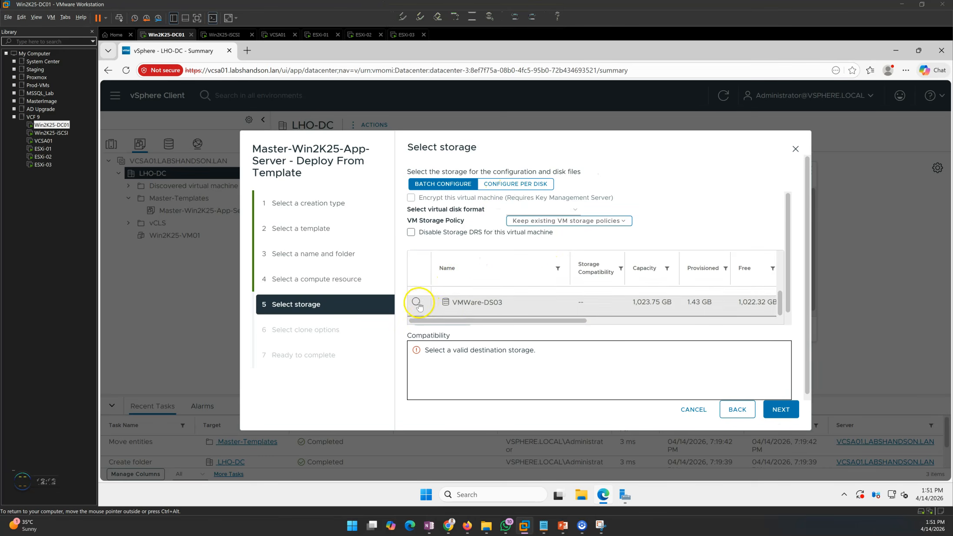
{"action": "mouse_move", "coordinate": [779, 299]}
{"action": "left_mouse_down"}
{"action": "mouse_move", "coordinate": [771, 249]}
{"action": "mouse_move", "coordinate": [779, 305]}
{"action": "left_mouse_up"}
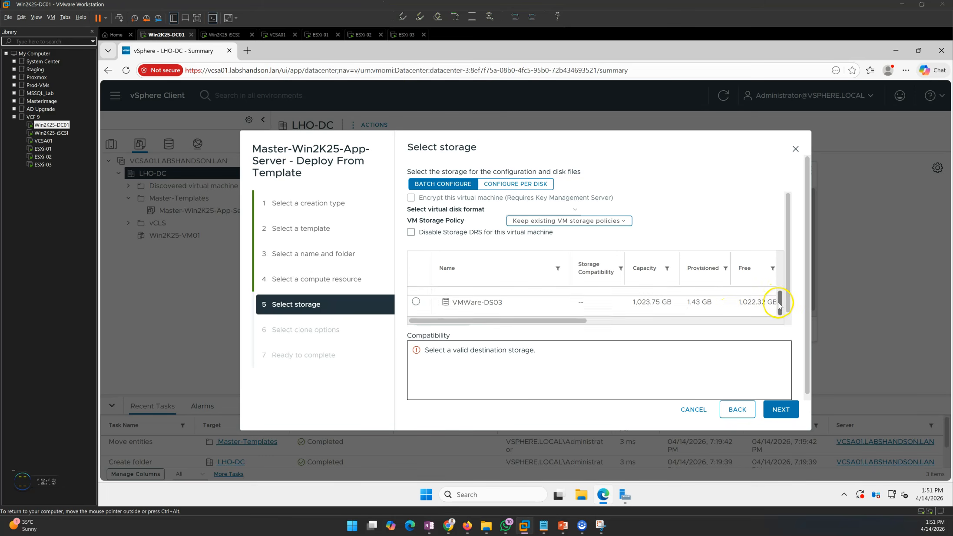
{"action": "left_click", "coordinate": [416, 301]}
{"action": "left_click", "coordinate": [782, 411]}
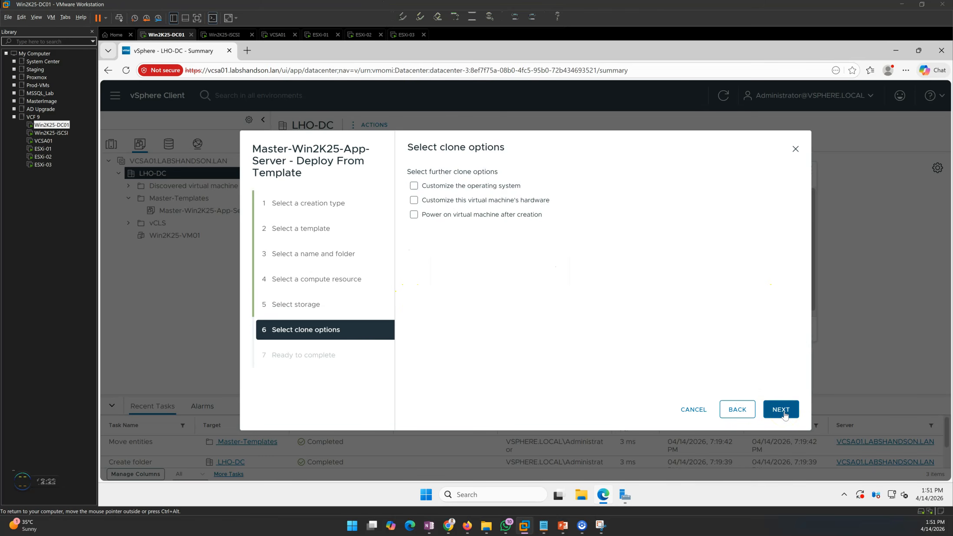
Enable customizing the operating system, customizing the hardware, and powering on the virtual machine after creation
{"action": "left_click", "coordinate": [451, 191]}
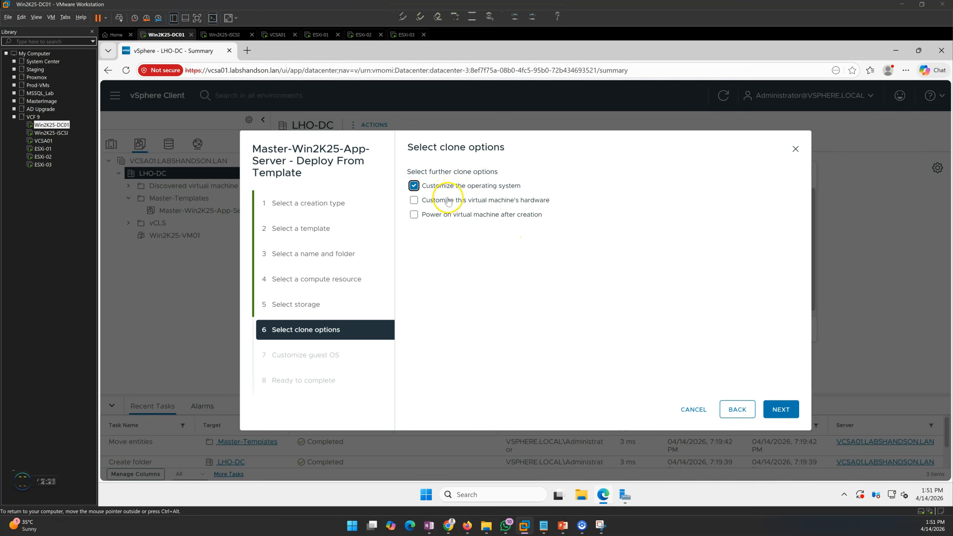
{"action": "left_click", "coordinate": [428, 202]}
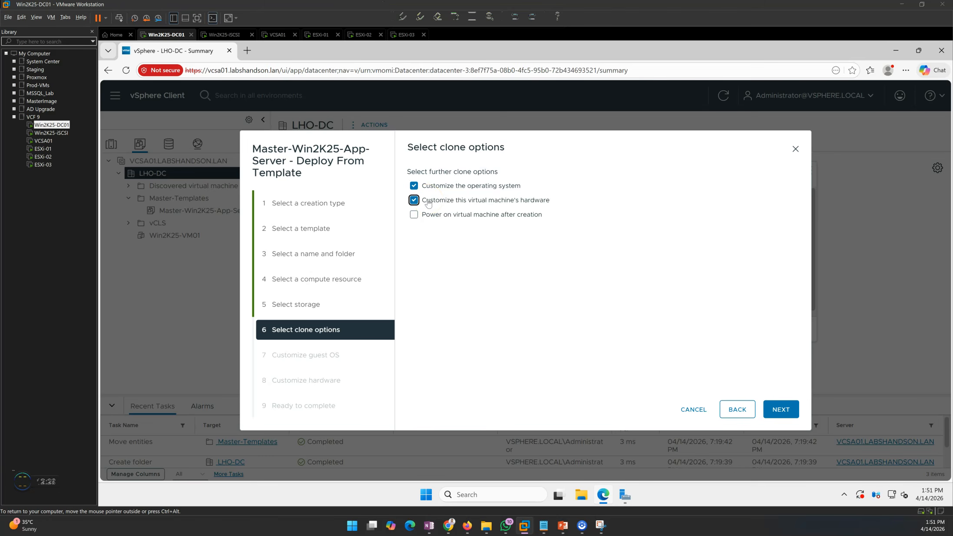
{"action": "left_click", "coordinate": [454, 218]}
{"action": "left_click", "coordinate": [781, 409]}
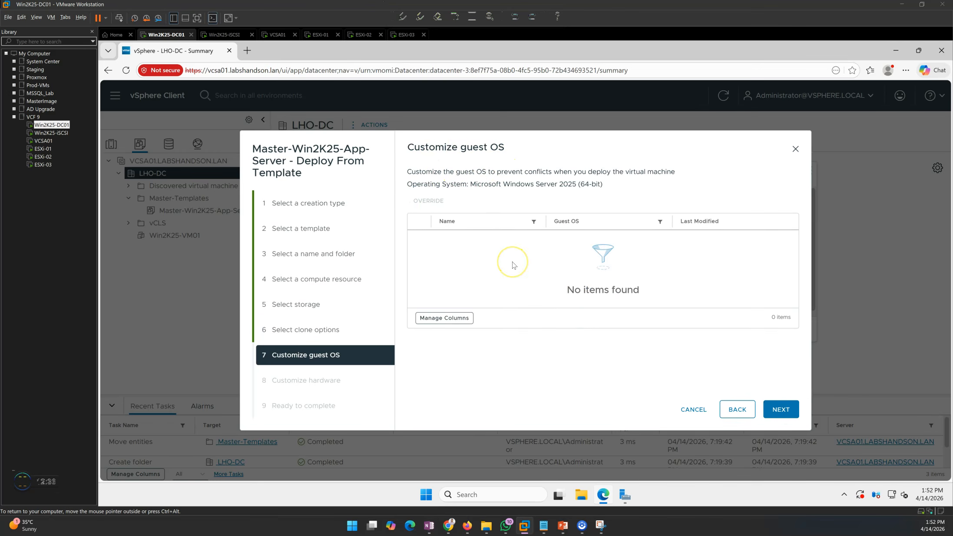
Continue without a guest OS customization specification and accept the template's existing virtual hardware settings
{"action": "left_click", "coordinate": [470, 256]}
{"action": "left_click", "coordinate": [797, 415]}
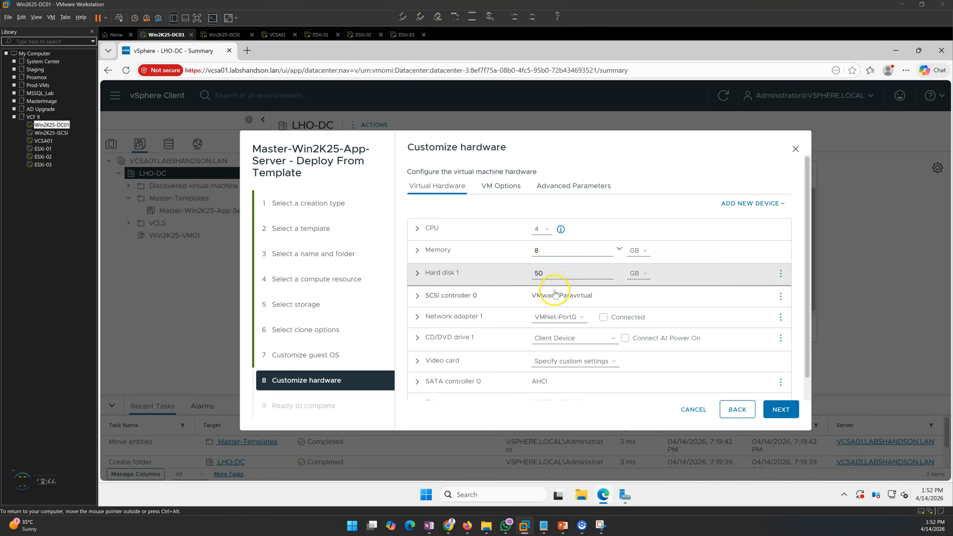
{"action": "scroll", "coordinate": [608, 326], "scroll_direction": "down", "scroll_amount": 1}
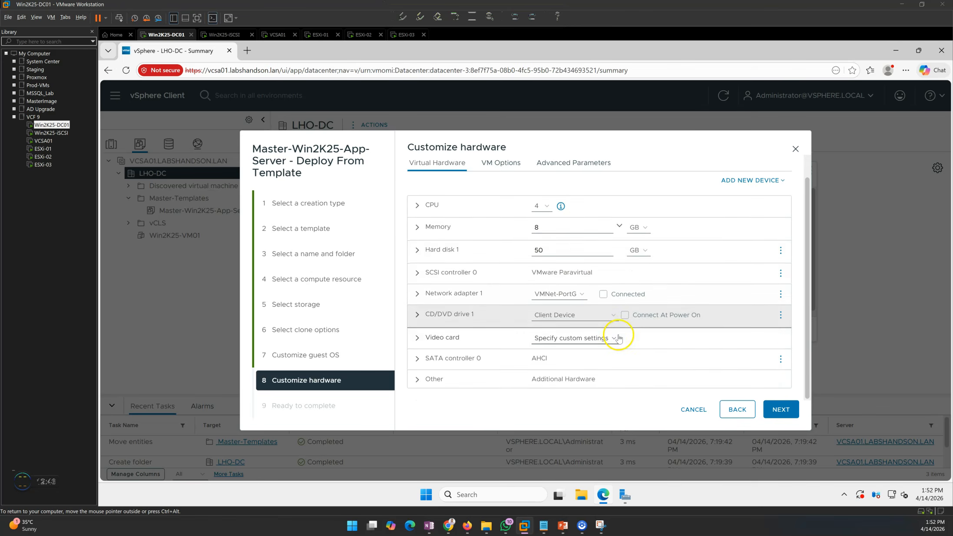
{"action": "left_click", "coordinate": [789, 416]}
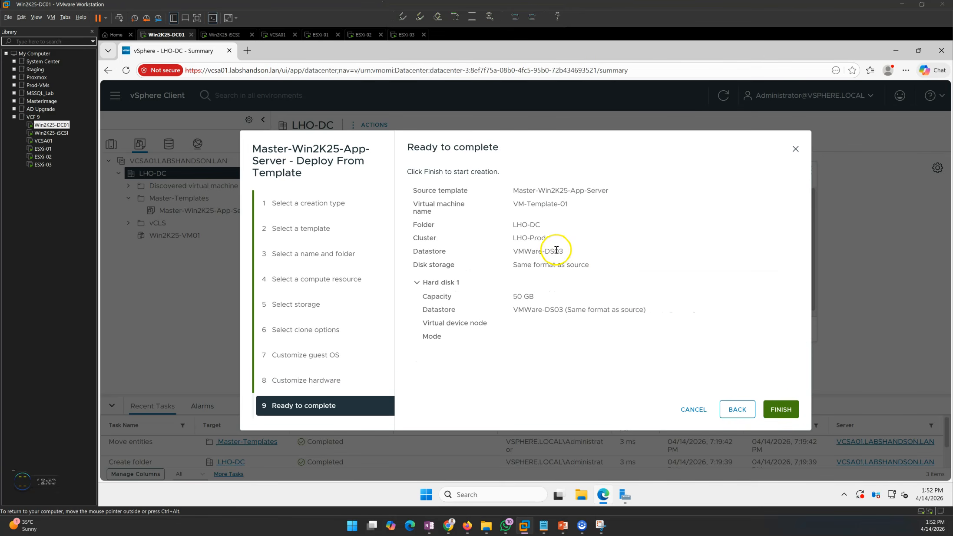
Review the deployment summary and finish creating VM-Template-01, enlarging the Recent Tasks area to follow the cloning
{"action": "left_click_drag", "start_coordinate": [515, 192], "coordinate": [619, 302]}
{"action": "left_click", "coordinate": [635, 290]}
{"action": "left_click_drag", "start_coordinate": [438, 190], "coordinate": [619, 192]}
{"action": "left_click", "coordinate": [505, 194]}
{"action": "left_click", "coordinate": [554, 212]}
{"action": "left_click_drag", "start_coordinate": [416, 203], "coordinate": [569, 208]}
{"action": "left_click", "coordinate": [587, 209]}
{"action": "left_click", "coordinate": [787, 411]}
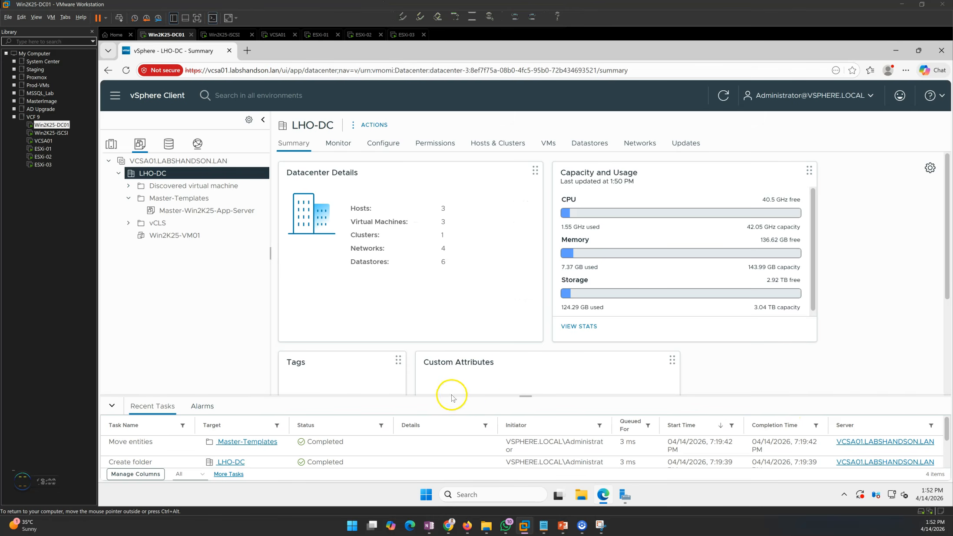
{"action": "left_click_drag", "start_coordinate": [525, 395], "coordinate": [530, 320]}
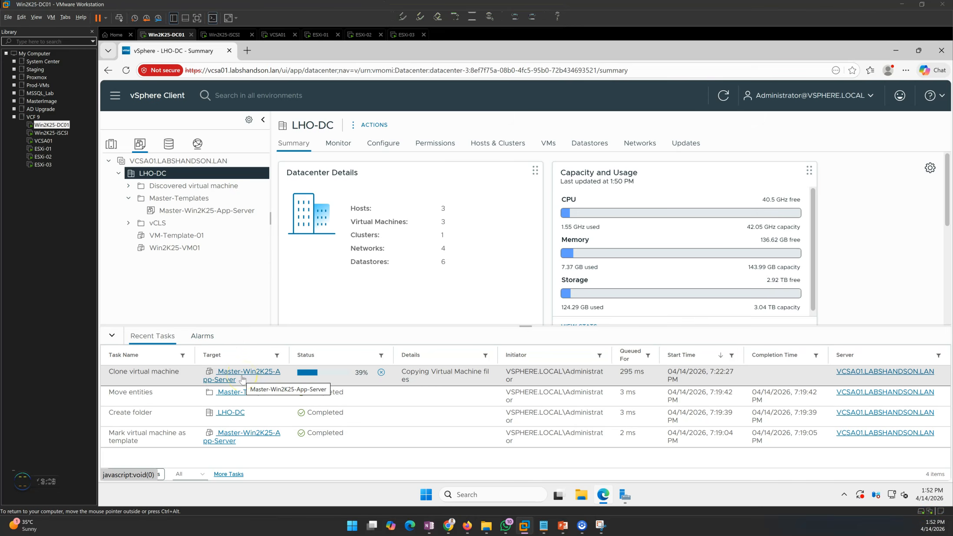
Open the summary of the VM-Template-01 virtual machine and collapse the Recent Tasks area
{"action": "left_click", "coordinate": [178, 236]}
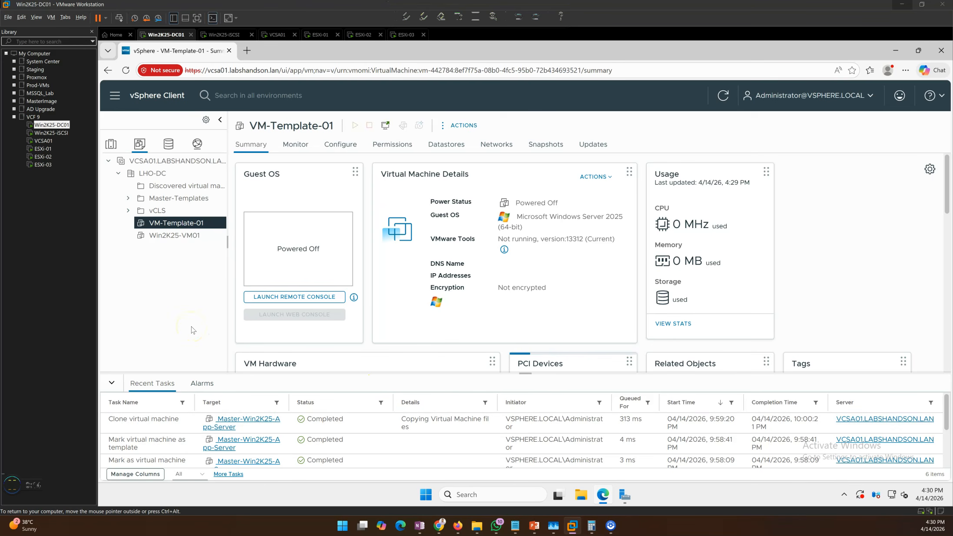
{"action": "left_click", "coordinate": [112, 382]}
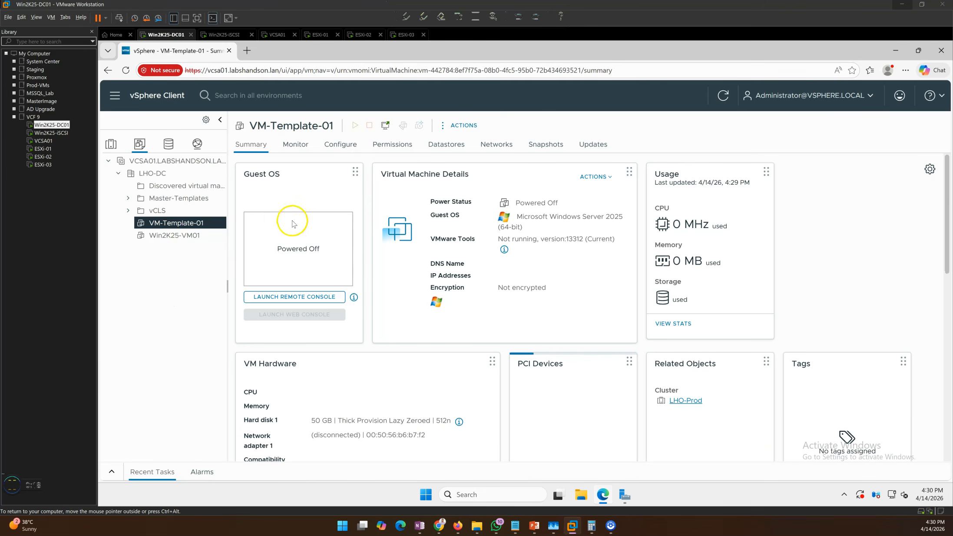
{"action": "left_click", "coordinate": [185, 234]}
{"action": "left_click", "coordinate": [187, 224]}
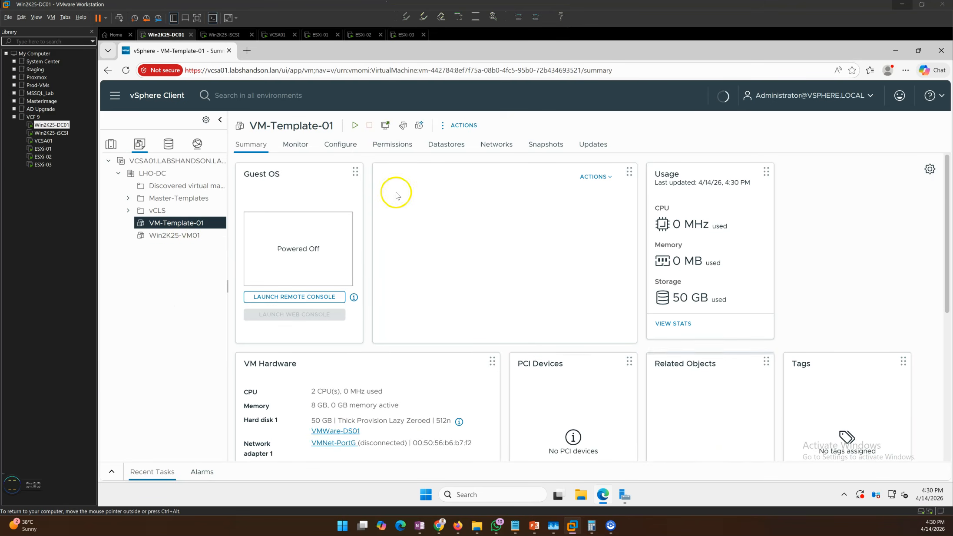
Review VM-Template-01's virtual hardware settings, inspect network adapter 1's power-on connection option, and accept the settings as they are
{"action": "right_click", "coordinate": [179, 223]}
{"action": "left_click", "coordinate": [241, 315]}
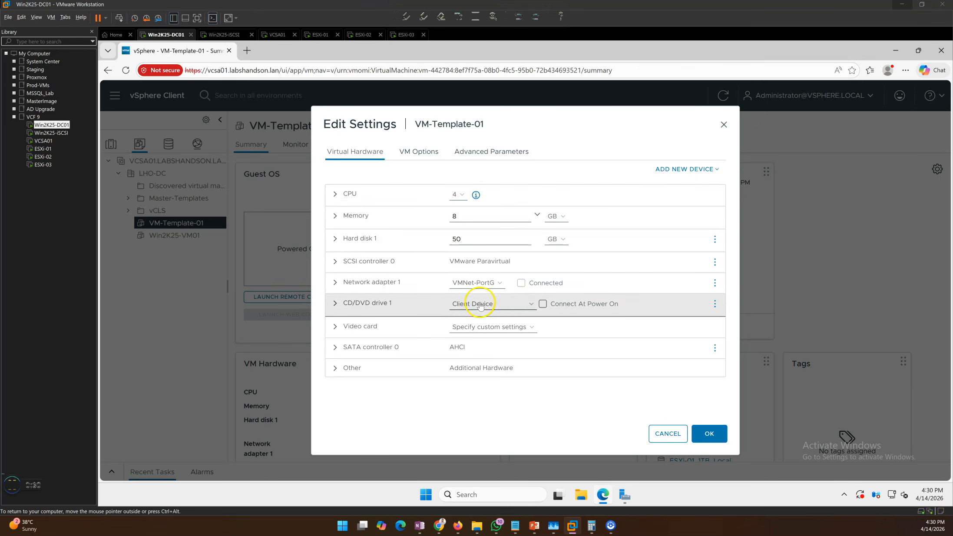
{"action": "left_click", "coordinate": [393, 287]}
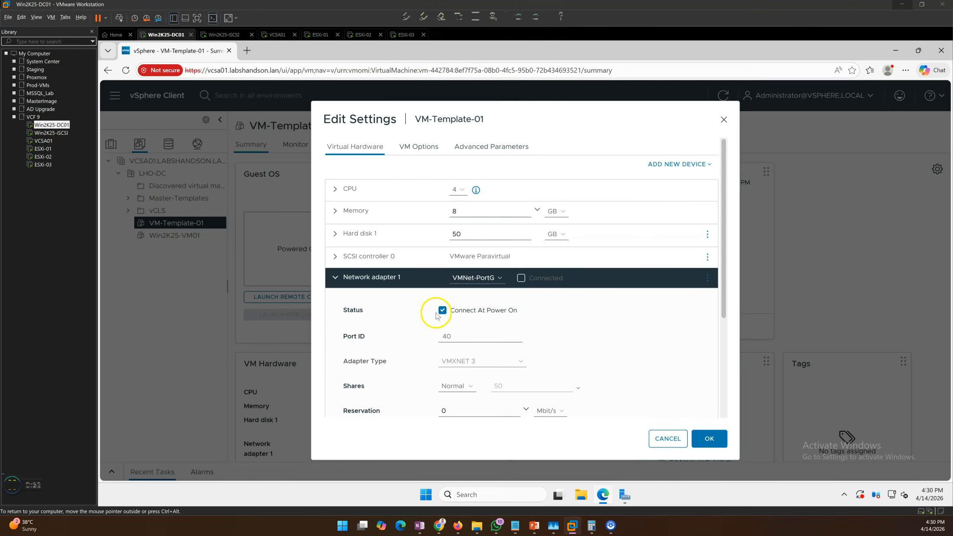
{"action": "left_click", "coordinate": [384, 283]}
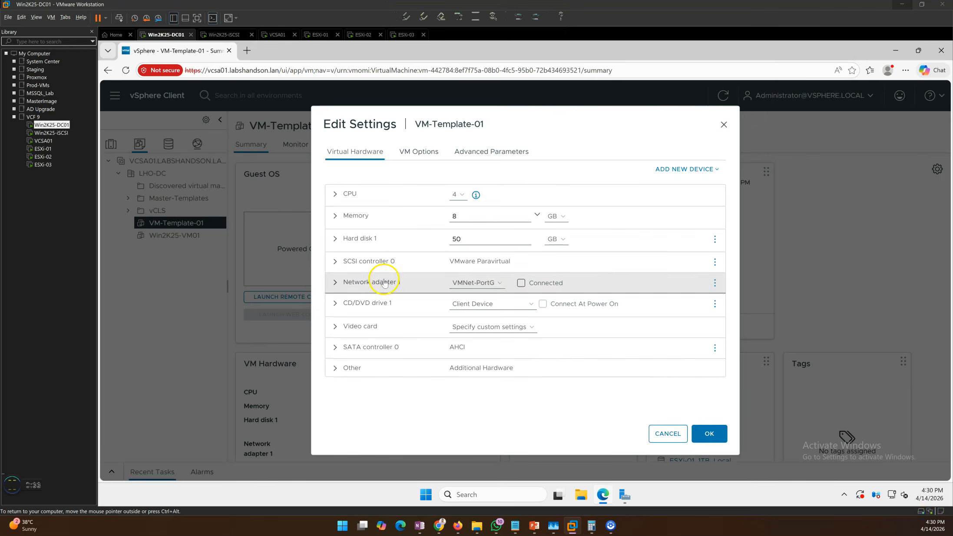
{"action": "left_click", "coordinate": [709, 434]}
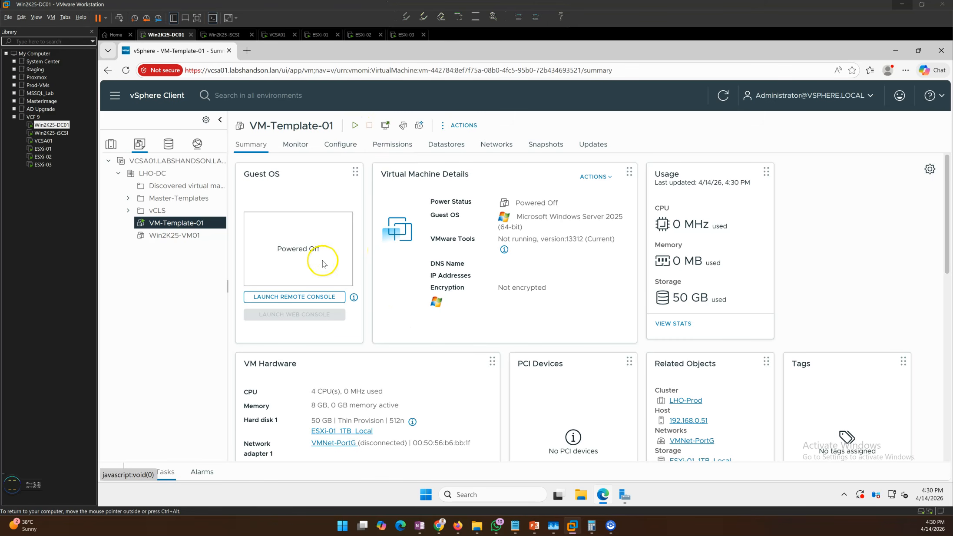
Power on VM-Template-01 and launch its web console
{"action": "left_click", "coordinate": [355, 125]}
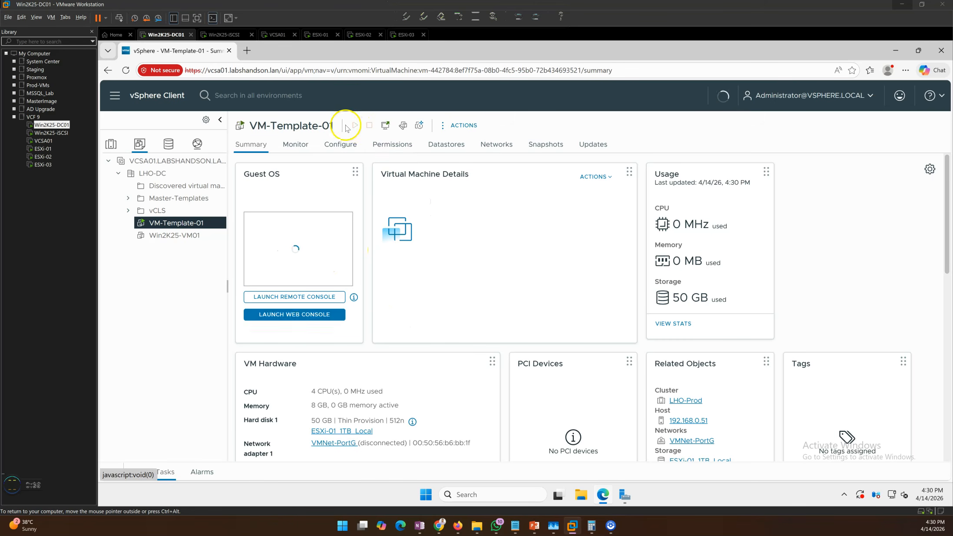
{"action": "left_click", "coordinate": [310, 316]}
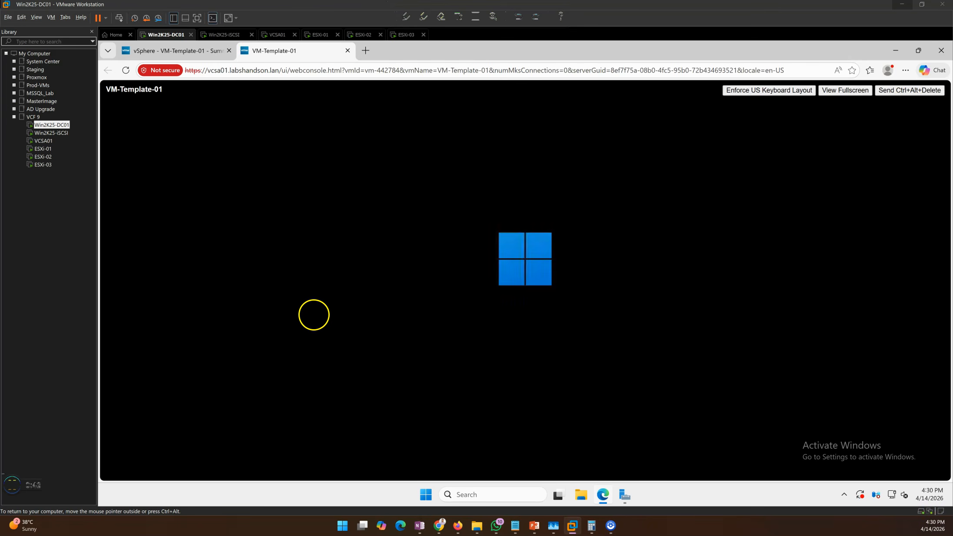